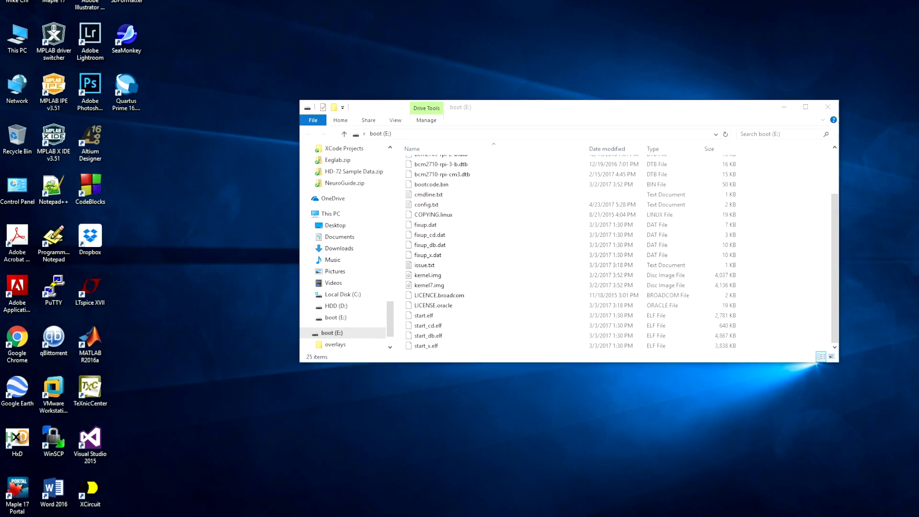
type("www")
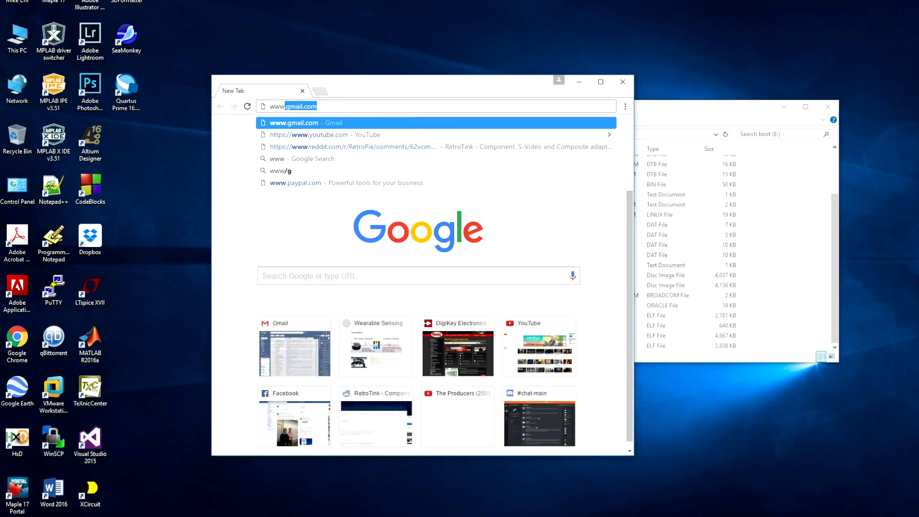
type(".retrotink.com")
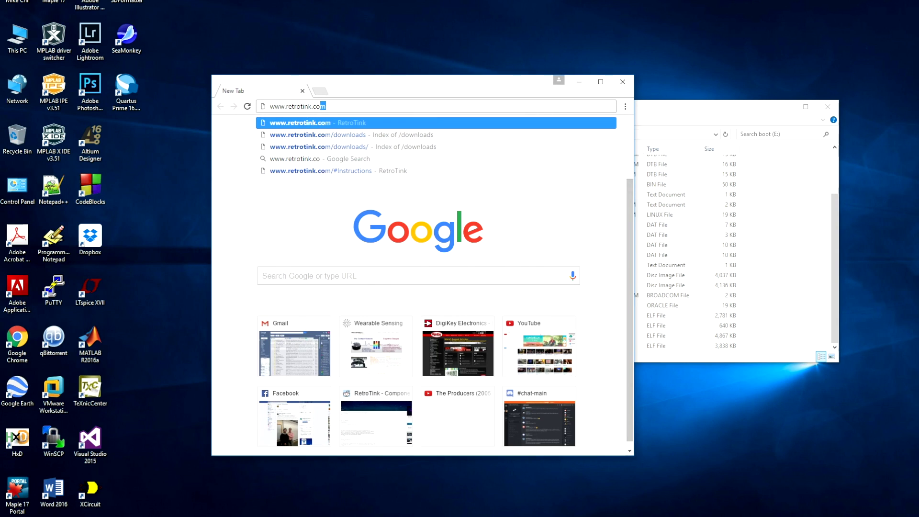
key("Return")
left_click_drag(431, 86, 252, 11)
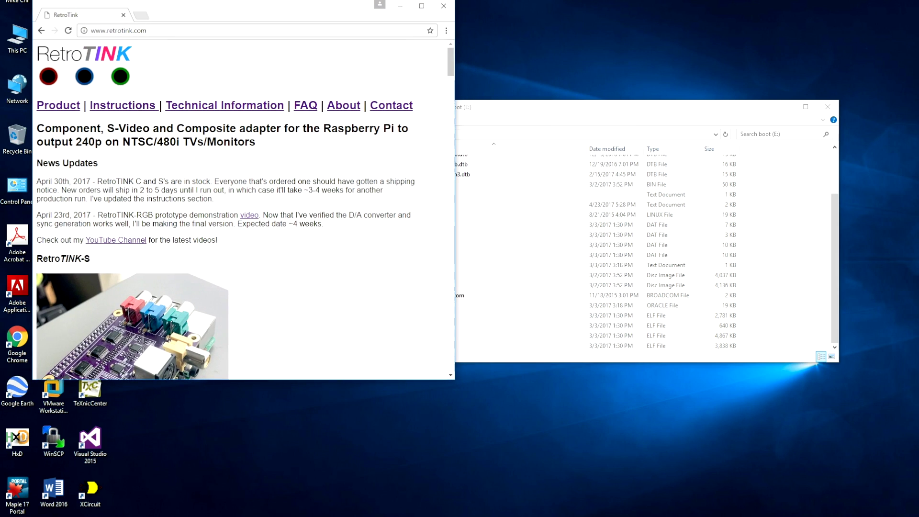
left_click_drag(455, 379, 582, 496)
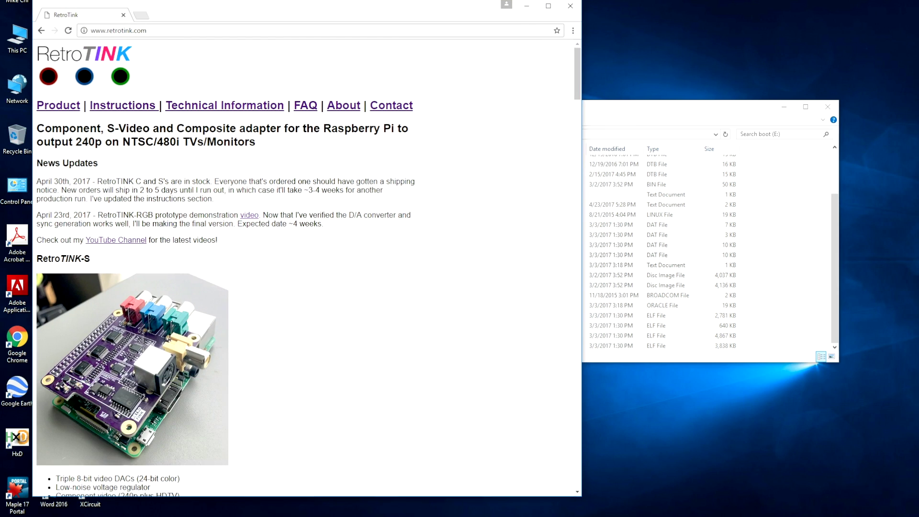
- Download the Hard Mode config file kit from the site's Instructions section and show the zip in its folder
left_click(122, 106)
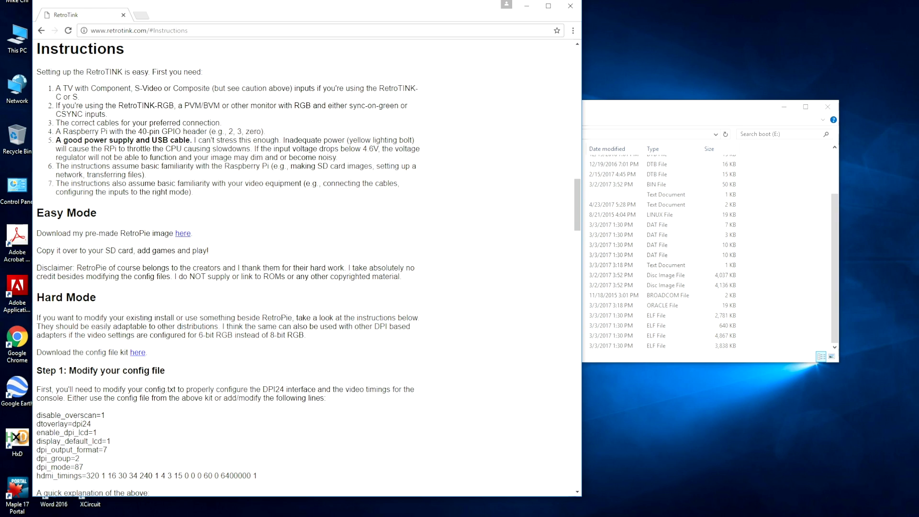
scroll(306, 269, "down", 2)
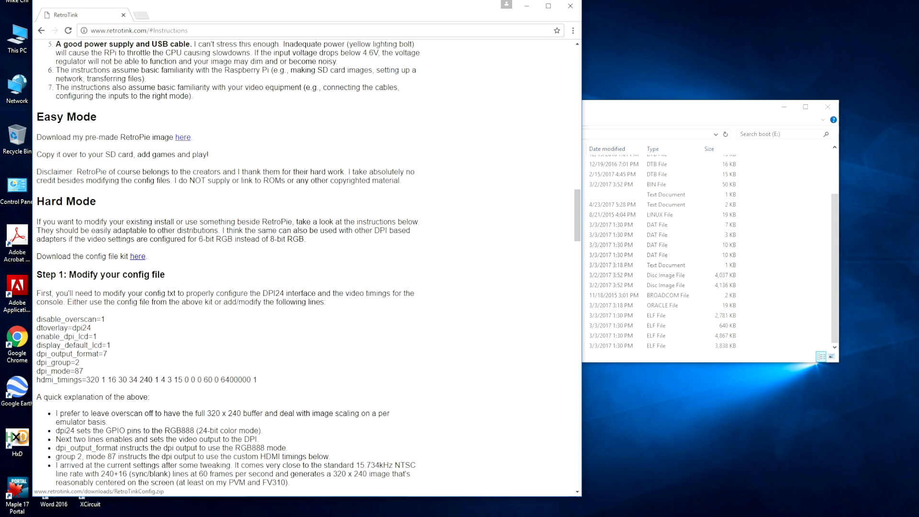
left_click(137, 257)
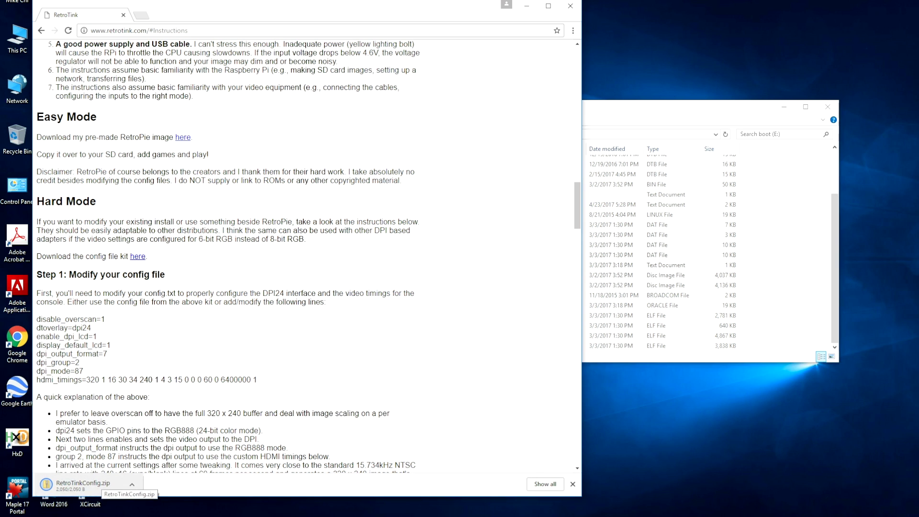
left_click(131, 485)
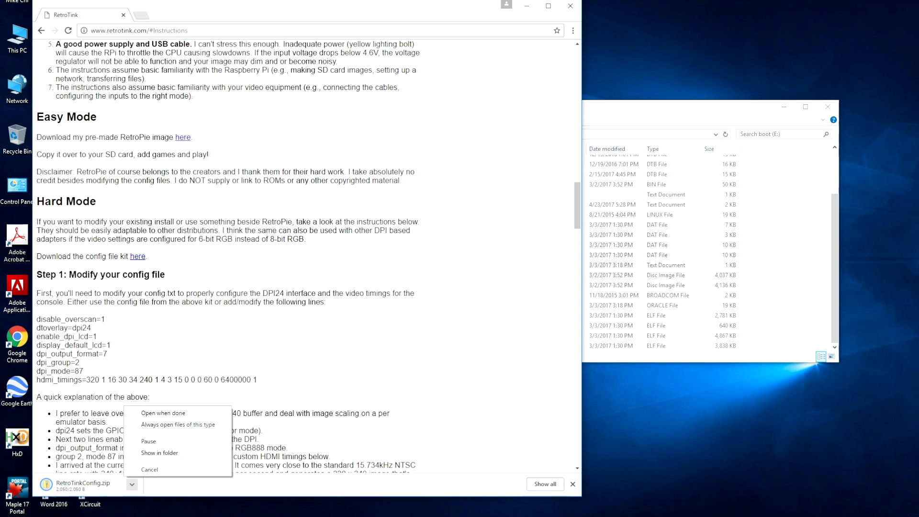
left_click(148, 453)
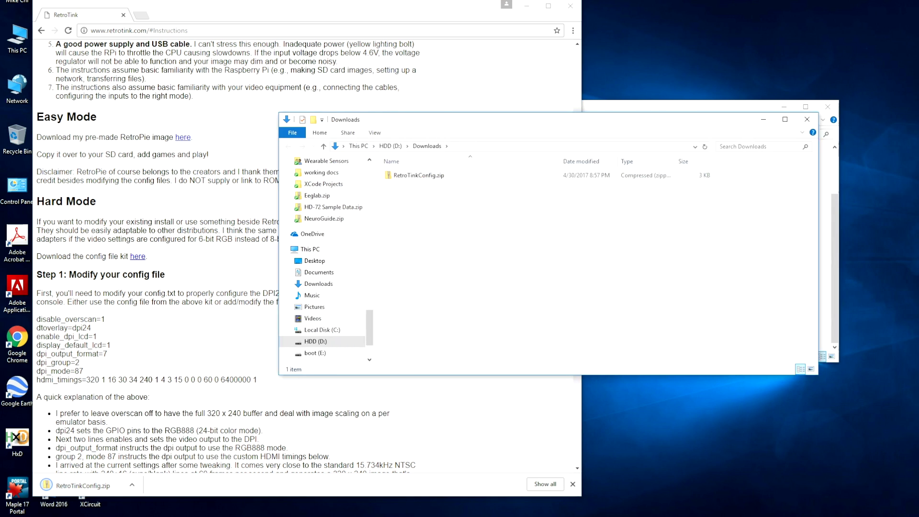
- Copy the RetroTinkConfig folder from the downloaded RetroTinkConfig.zip onto the boot (E:) drive
left_click_drag(695, 106, 775, 17)
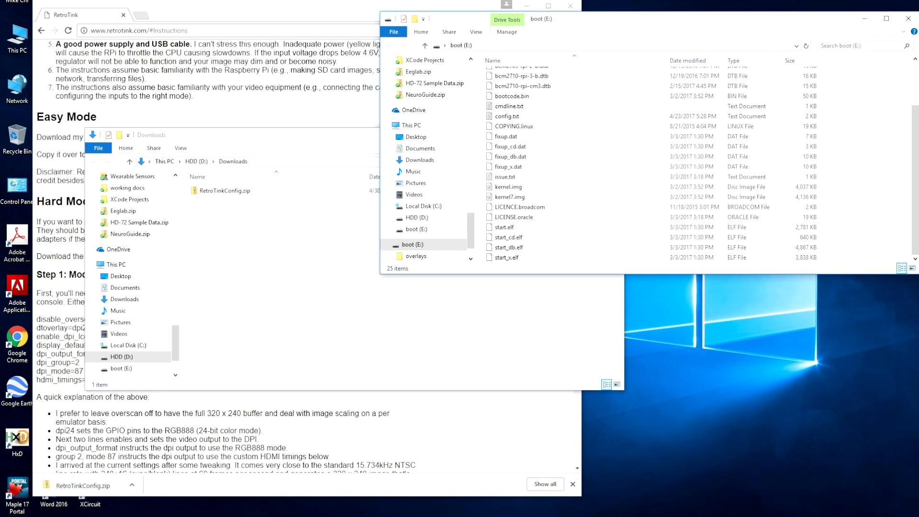
double_click(222, 191)
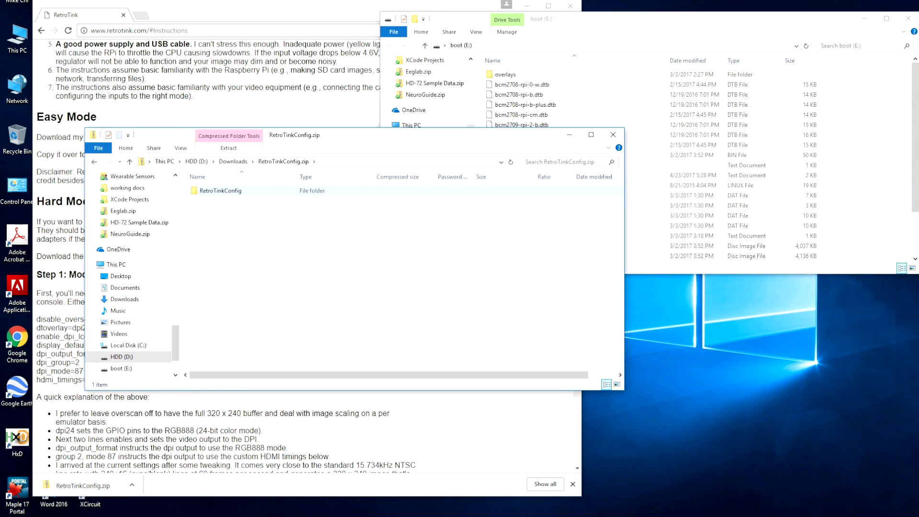
left_click(223, 191)
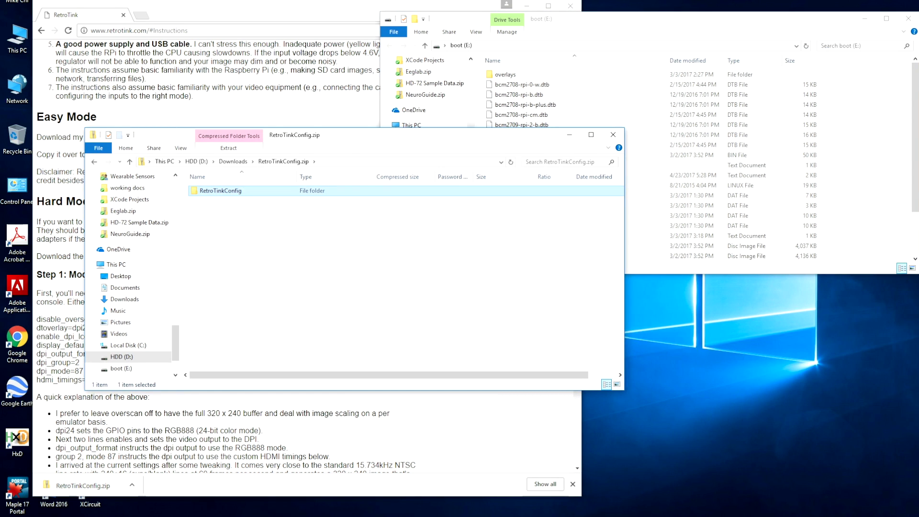
left_click_drag(223, 191, 843, 141)
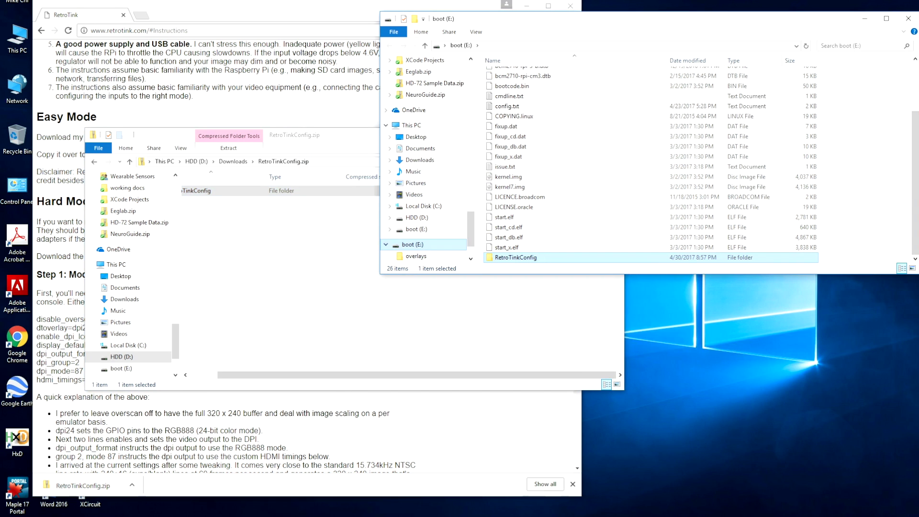
- Eject the boot (E:) drive from the computer
right_click(437, 245)
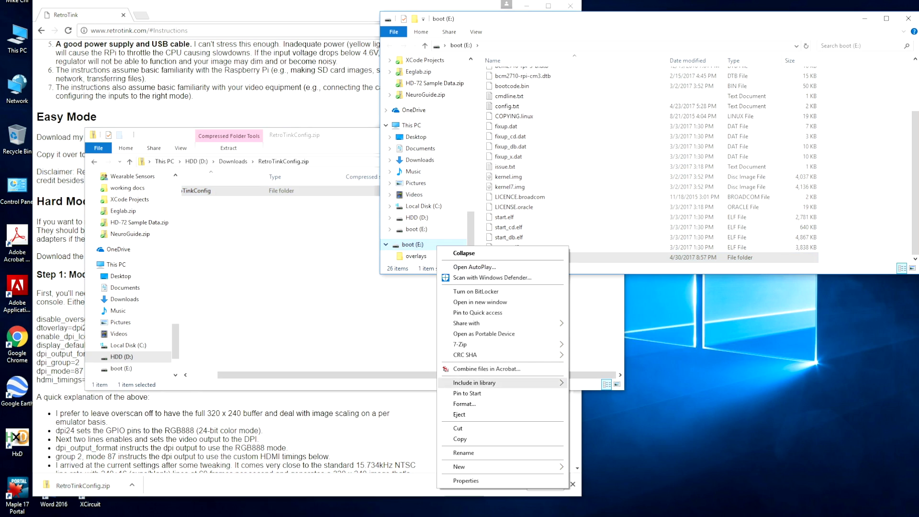
left_click(460, 415)
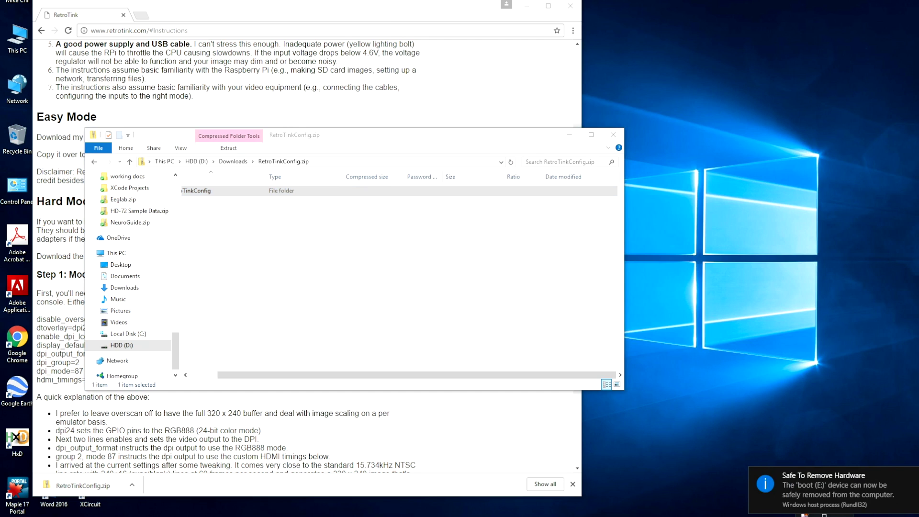
left_click(824, 514)
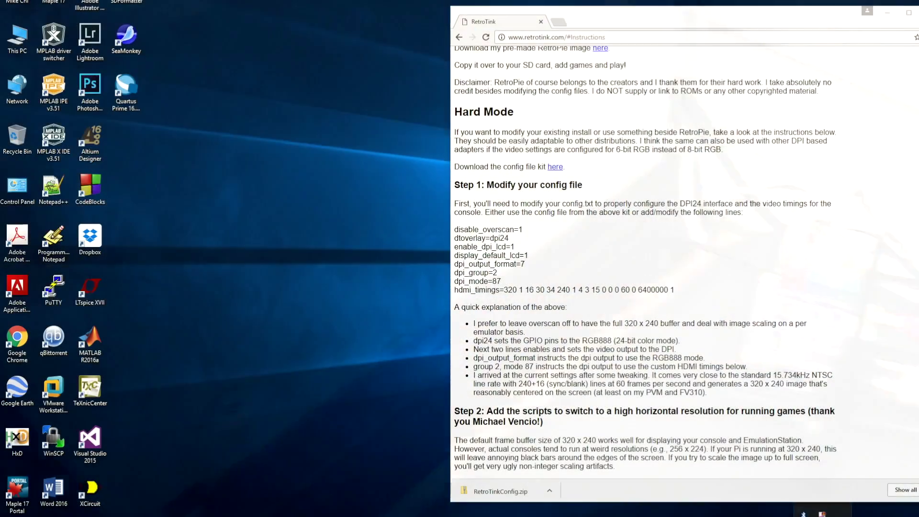
- Start PuTTY, connect over SSH to 192.168.137.224 on port 22, and log in as pi with the account password
key("Return")
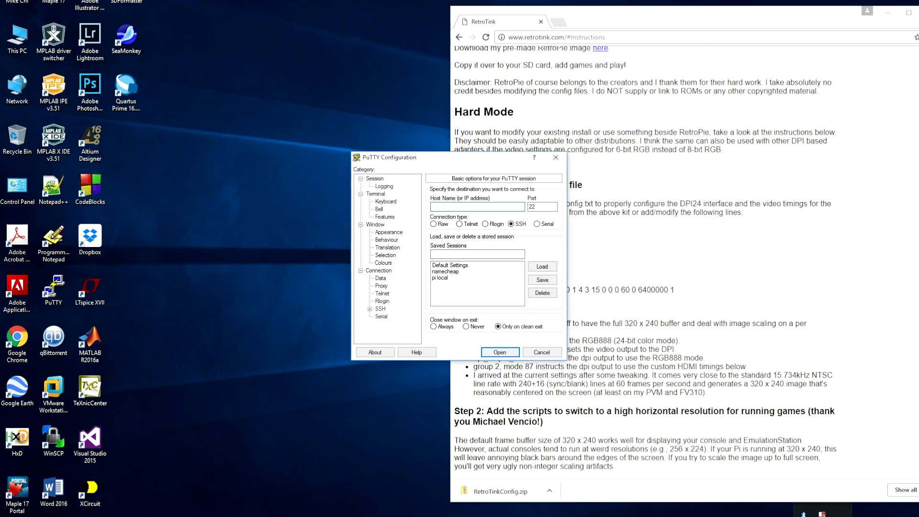
type("192.168.137.224")
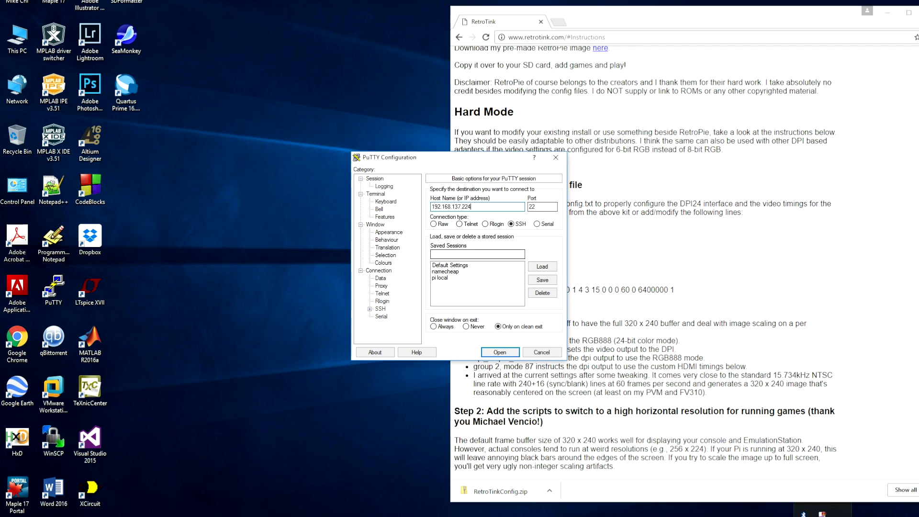
key("Return")
type("pi")
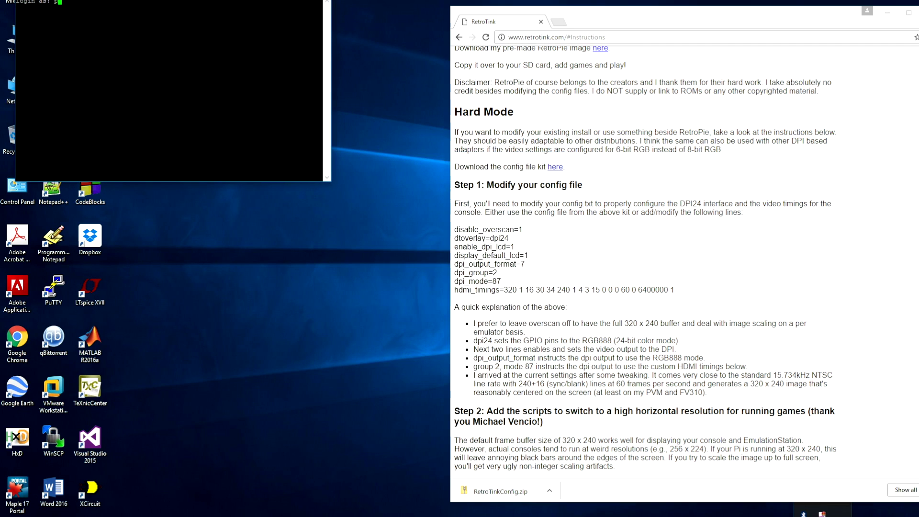
key("Return")
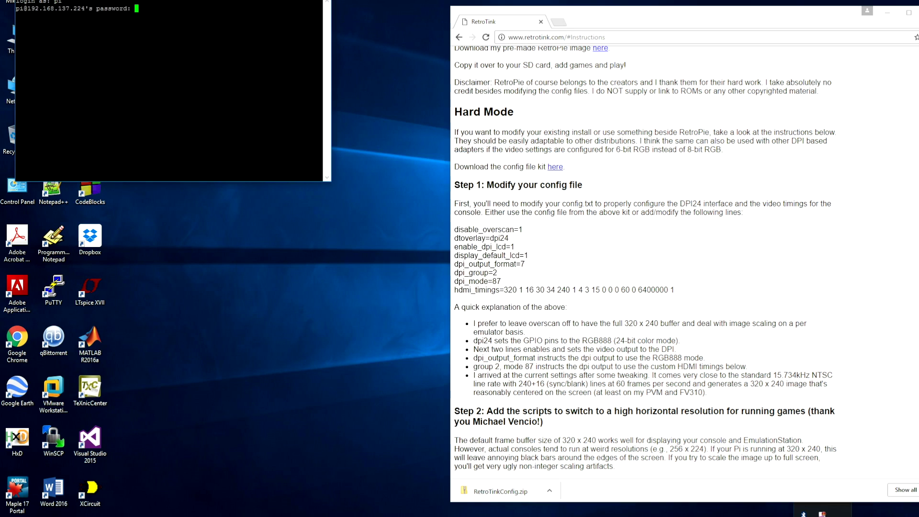
key("Return")
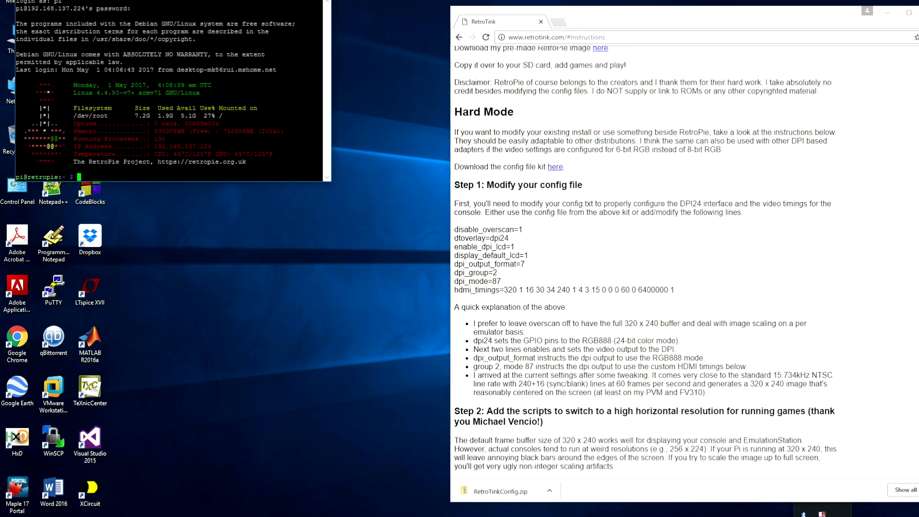
- Enlarge the terminal window, change to the /boot directory and print the working directory
left_click_drag(330, 181, 541, 381)
type("c")
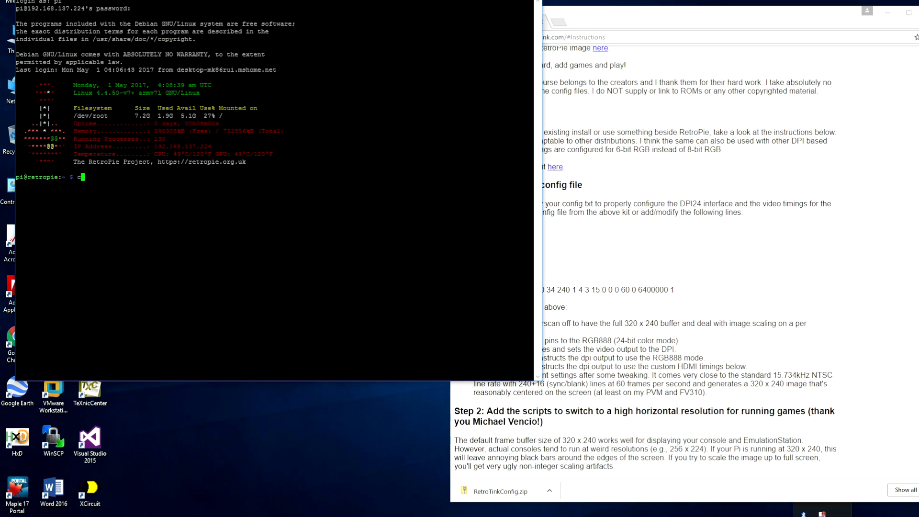
type("d ..")
key("Return")
type("cd ..")
key("Return")
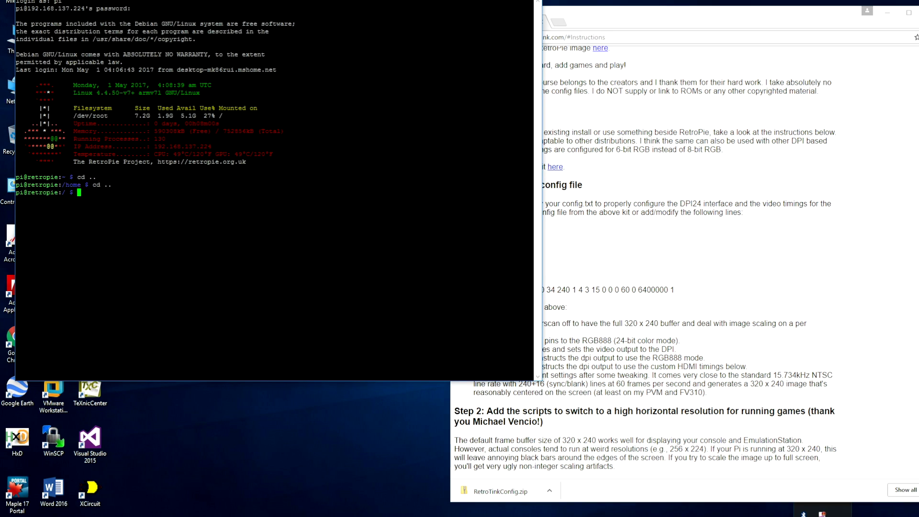
type("cd boot")
key("Return")
type("pwd")
key("Return")
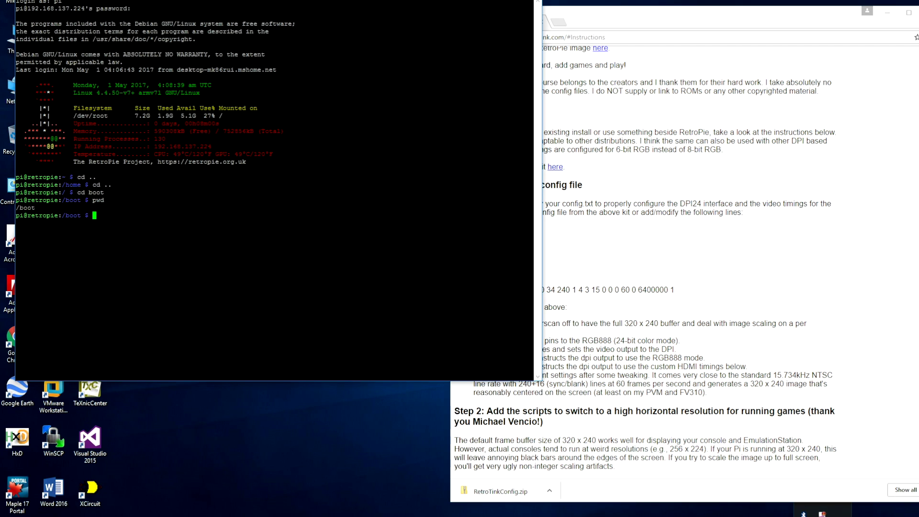
- Change into the RetroTinkConfig directory under /boot and list its files
type("cd Re")
key("Tab")
key("Return")
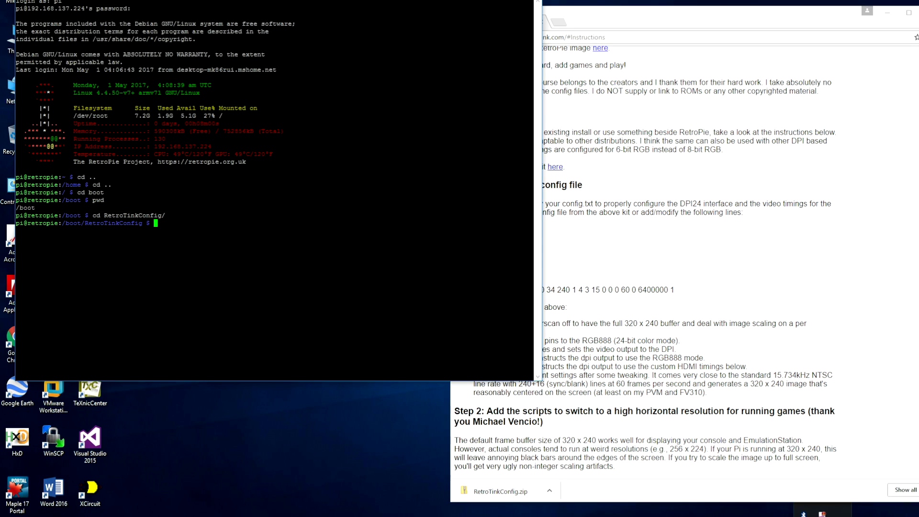
type("ls")
key("Return")
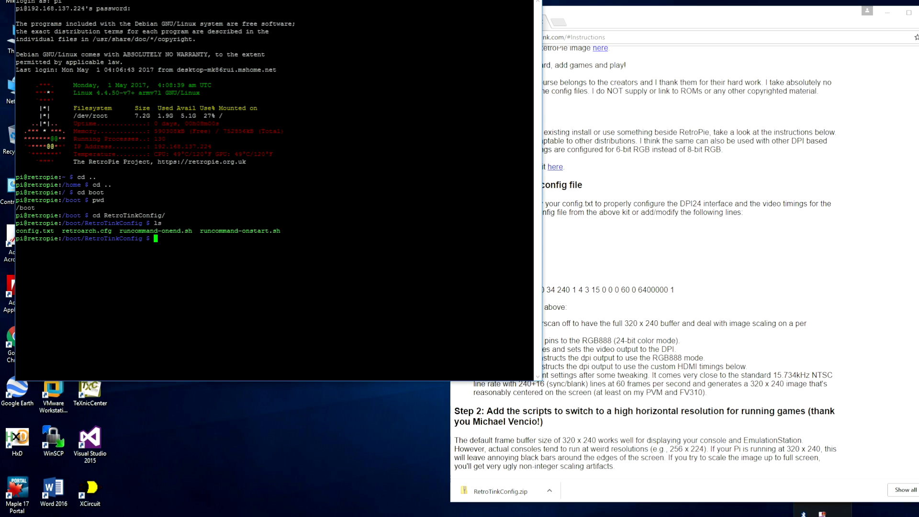
- Copy config.txt from RetroTinkConfig to the parent /boot directory with sudo
type("cp")
key("BackSpace")
key("BackSpace")
key("BackSpace")
type("sudo")
type("cp co")
key("Tab")
type("../")
key("Return")
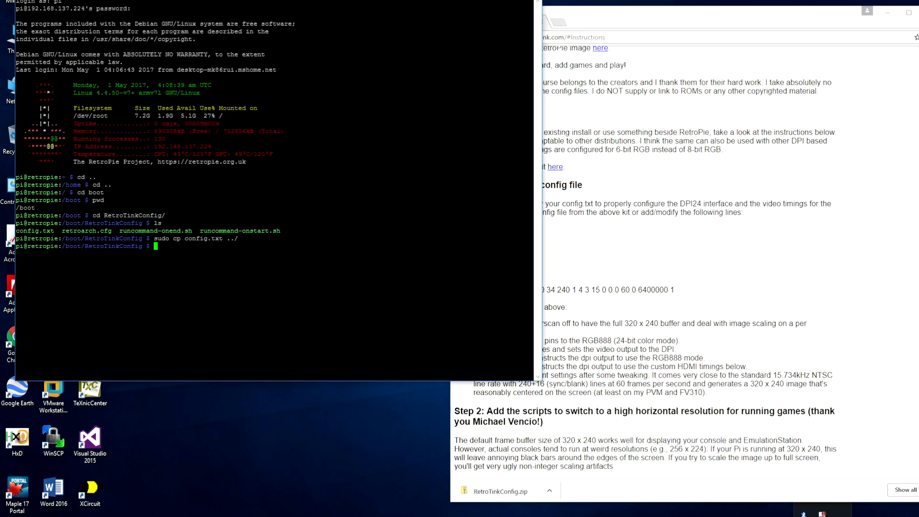
- Return to /boot and open config.txt for viewing with less
type("cd ..")
key("Return")
type("less config.txt")
key("Return")
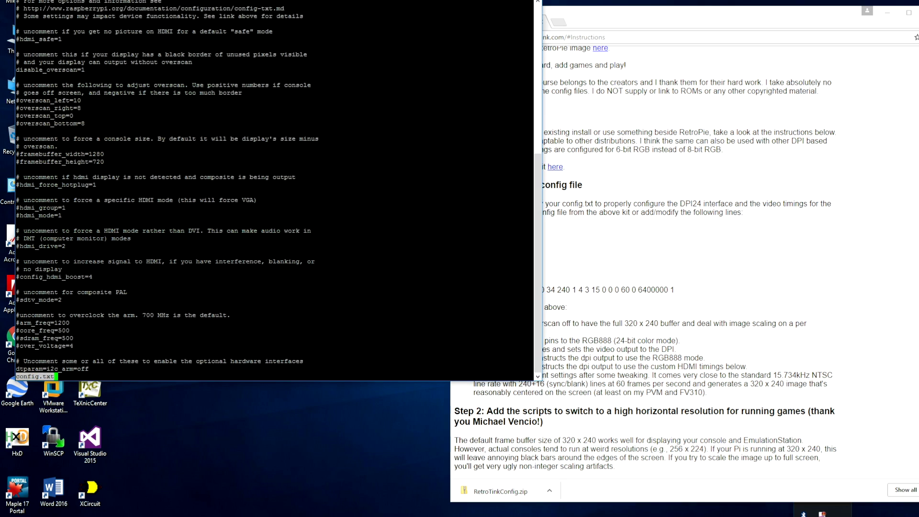
- Read through config.txt to its end, examining the DPI output and HDMI timing settings
key("Down")
key("Down")
key("Down")
key("Down")
key("Down")
key("Down")
key("Down")
key("Down")
key("Down")
key("Down")
key("Down")
key("Down")
key("Down")
key("Down")
key("Down")
key("Down")
key("Down")
key("Down")
key("Down")
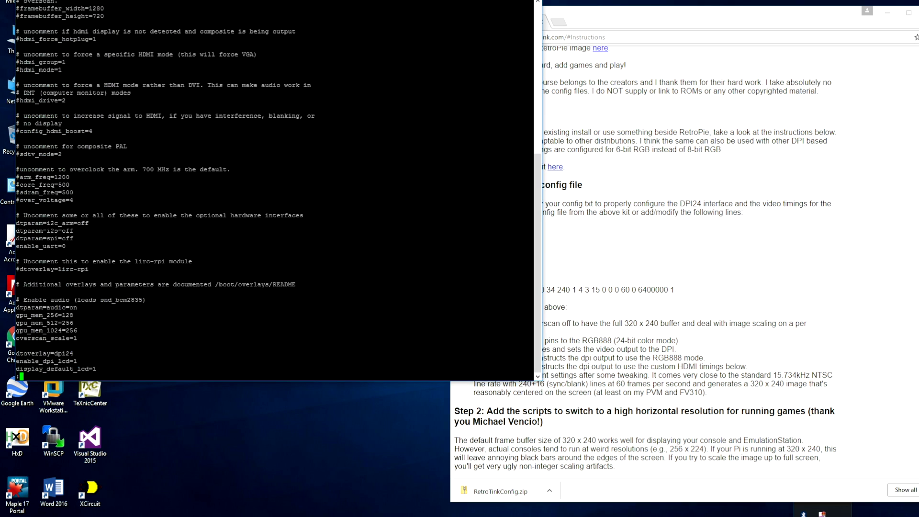
key("Down")
key("Down")
key("Down")
key("Down")
key("Down")
key("Down")
key("Down")
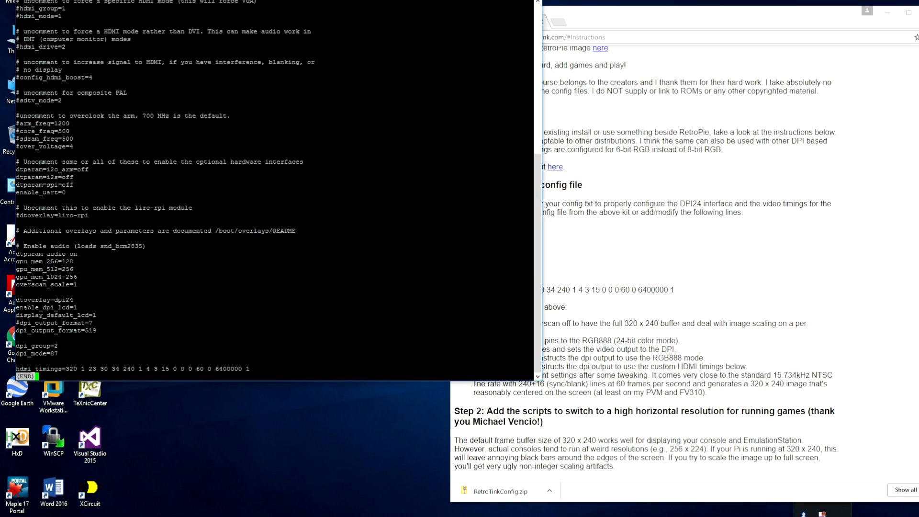
- Examine the Step 1 config.txt lines on the RetroTINK instructions page, from disable_overscan through the DPI settings to hdmi_timings
left_click_drag(718, 19, 585, 2)
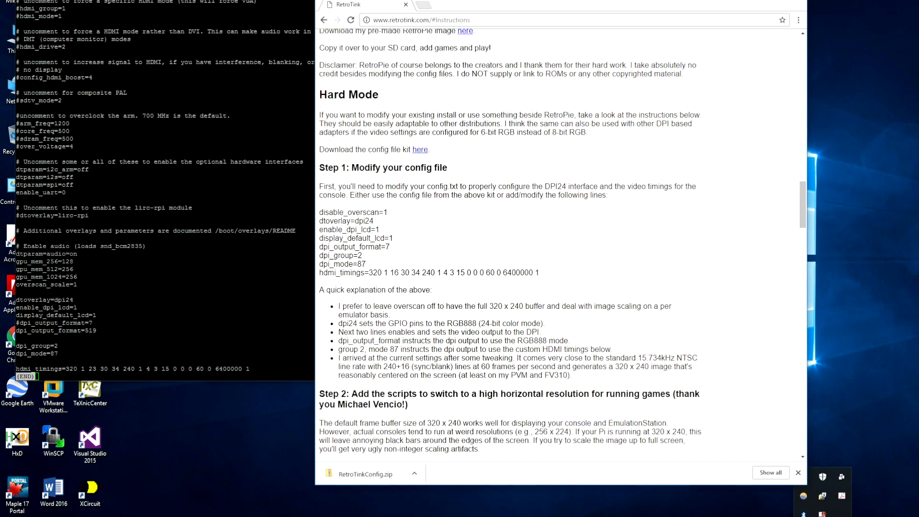
scroll(560, 239, "down", 1)
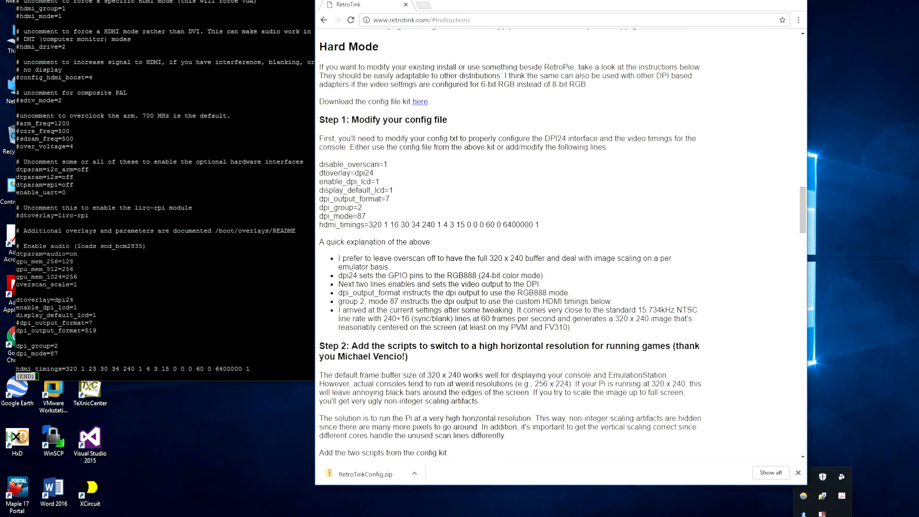
left_click_drag(319, 164, 388, 164)
left_click_drag(374, 173, 319, 173)
left_click_drag(381, 182, 351, 181)
left_click(350, 181)
left_click_drag(380, 182, 320, 181)
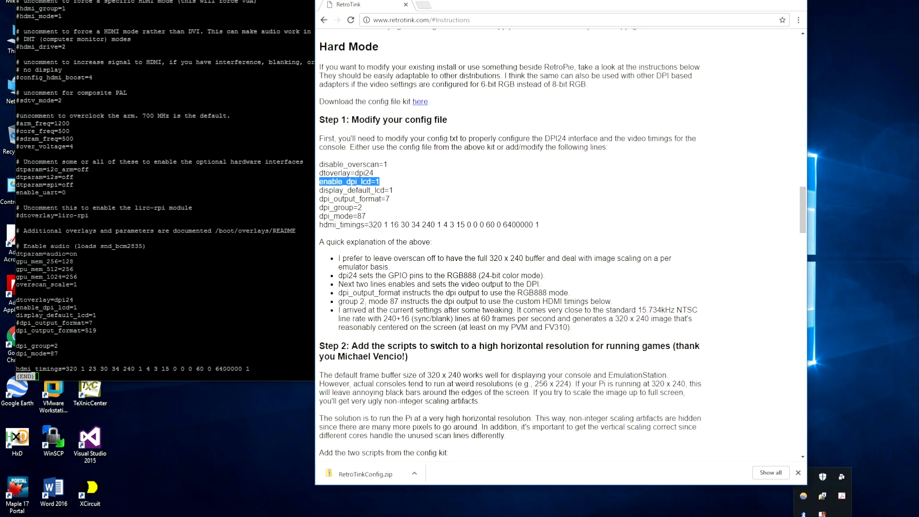
left_click_drag(393, 190, 319, 190)
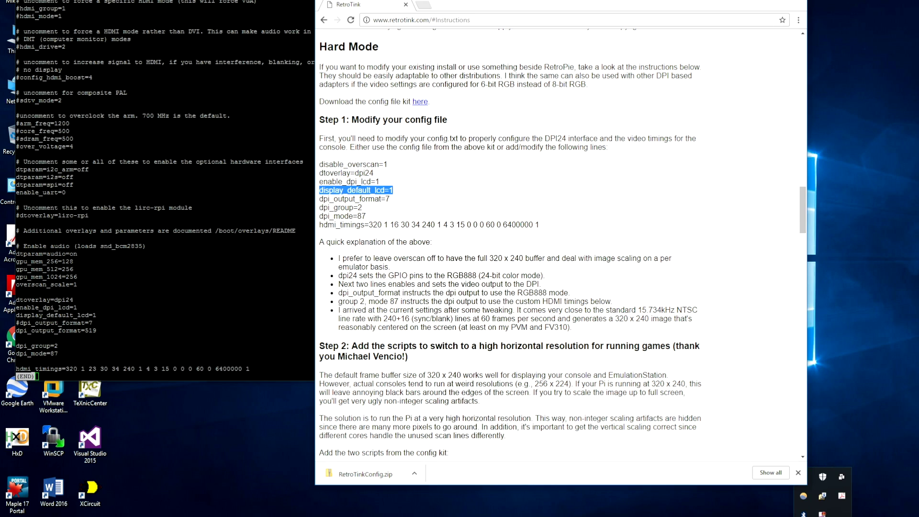
left_click_drag(390, 198, 319, 199)
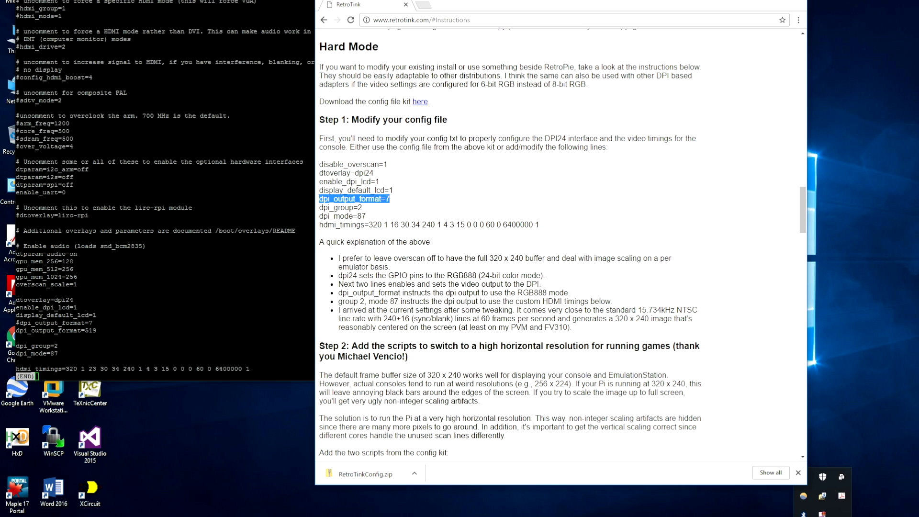
left_click_drag(320, 207, 540, 224)
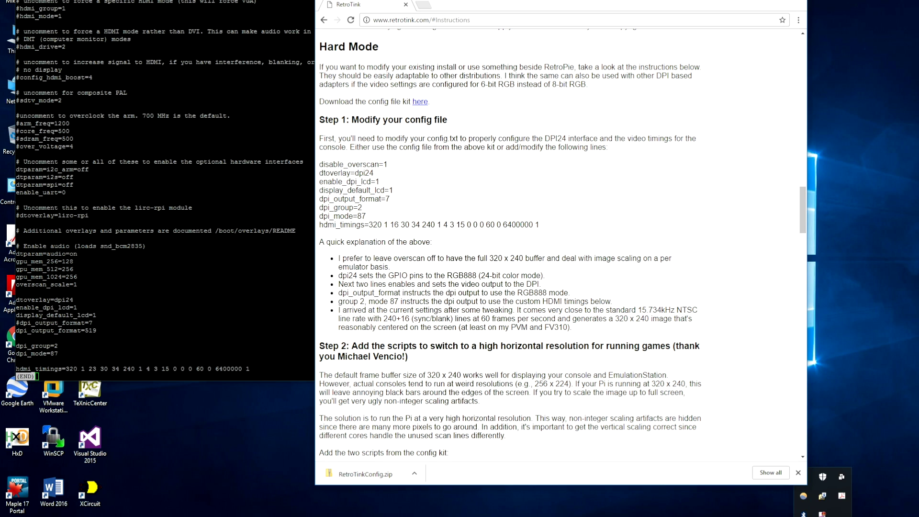
- Close the config.txt view in the terminal and review which two scripts Step 2 of the RetroTINK instructions requires
scroll(510, 244, "down", 6)
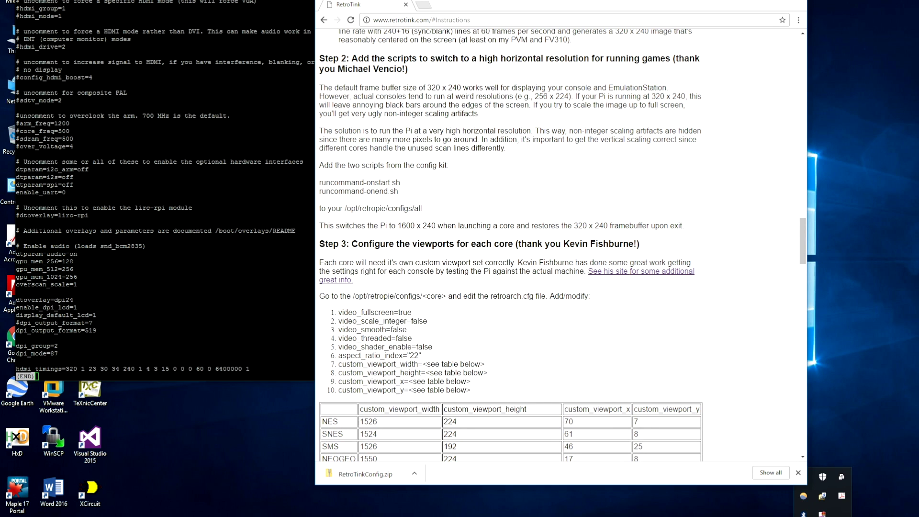
key("alt+Tab")
key("q")
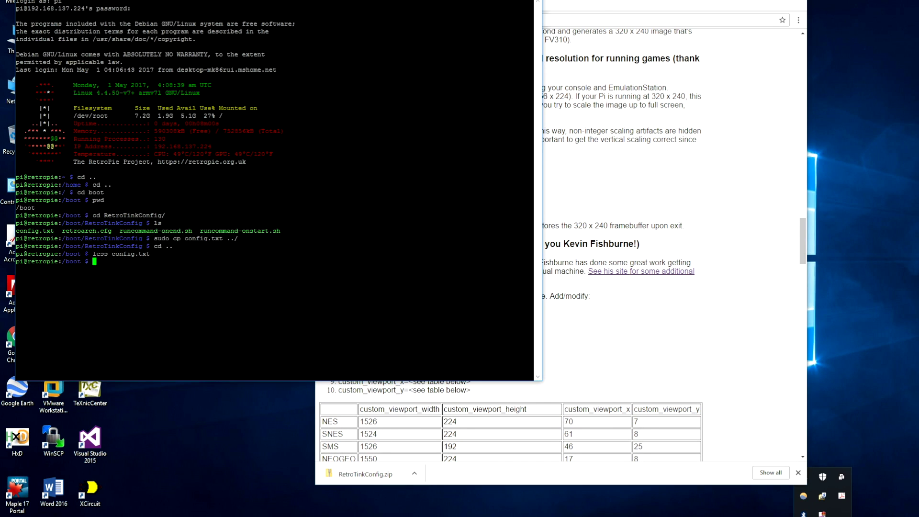
key("alt+Tab")
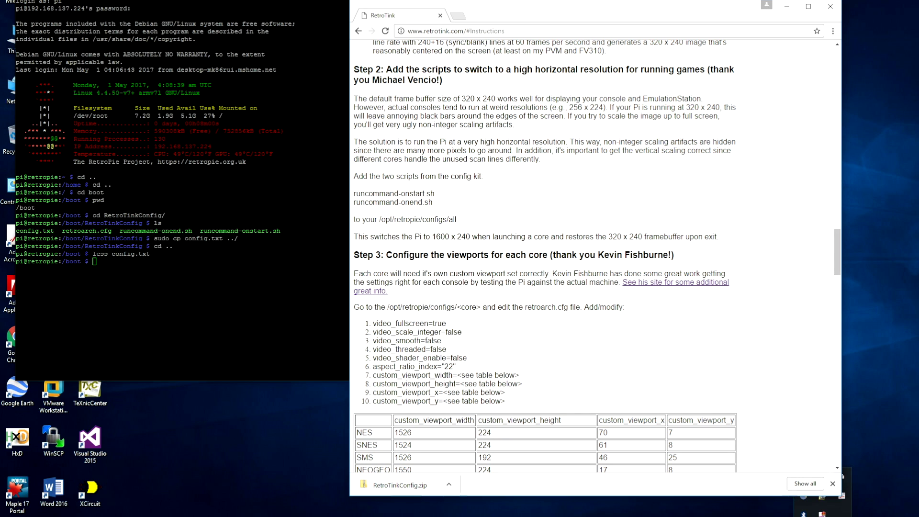
left_click_drag(433, 202, 354, 192)
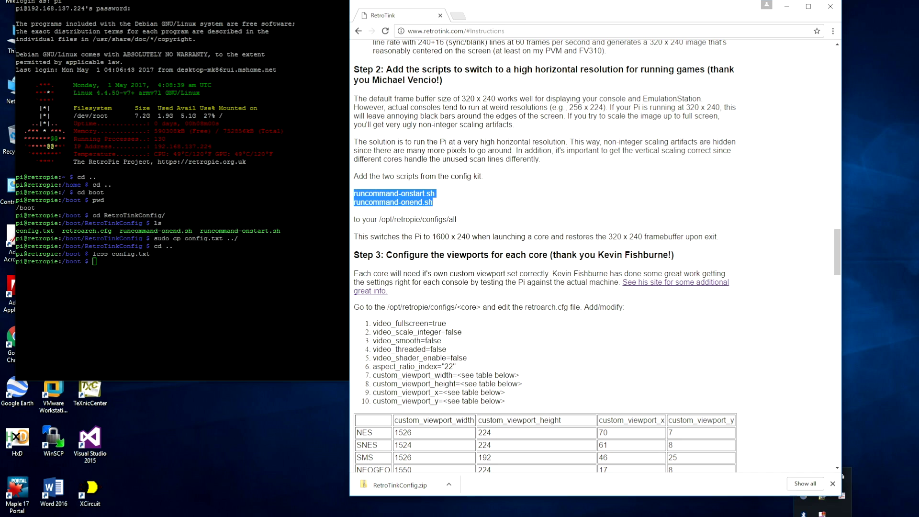
key("super+Down")
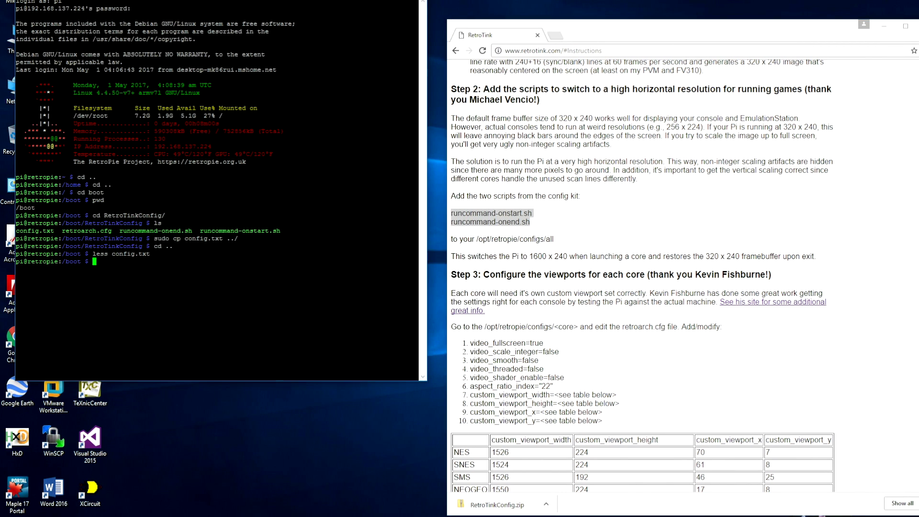
- Change into /opt/retropie/configs/all in the terminal and list its files
type("cd /opt/retropie/configs/all")
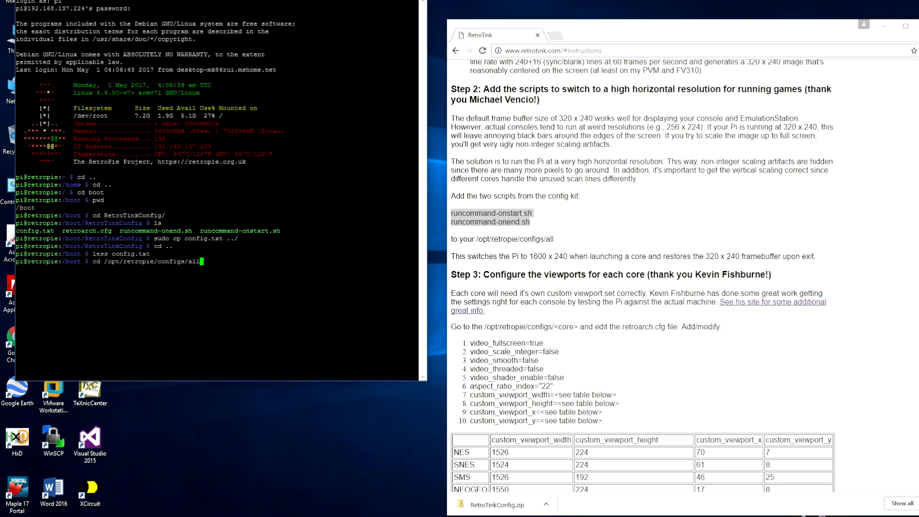
key("Return")
type("ls")
key("Return")
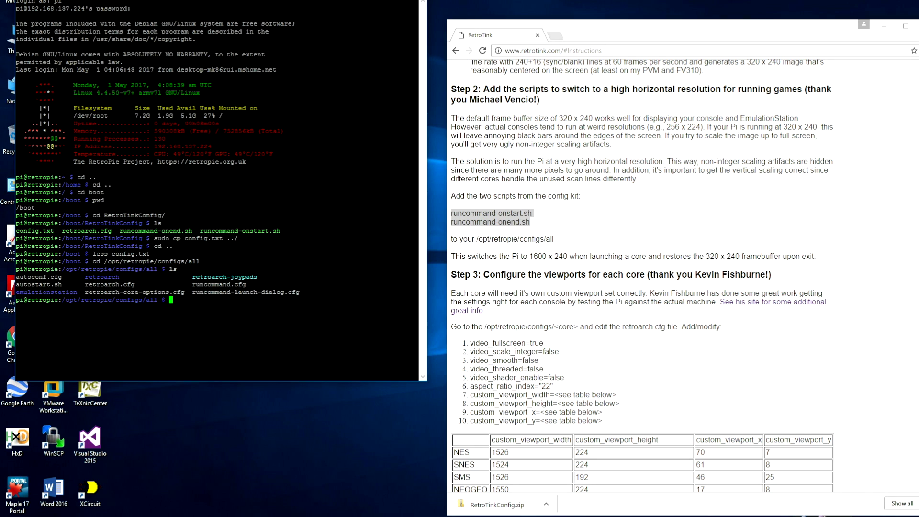
- Copy runcommand-onstart.sh from /boot/RetroTinkConfig into the current directory with sudo
type("sudo")
type("cp /boot/RetroTinkConfig/")
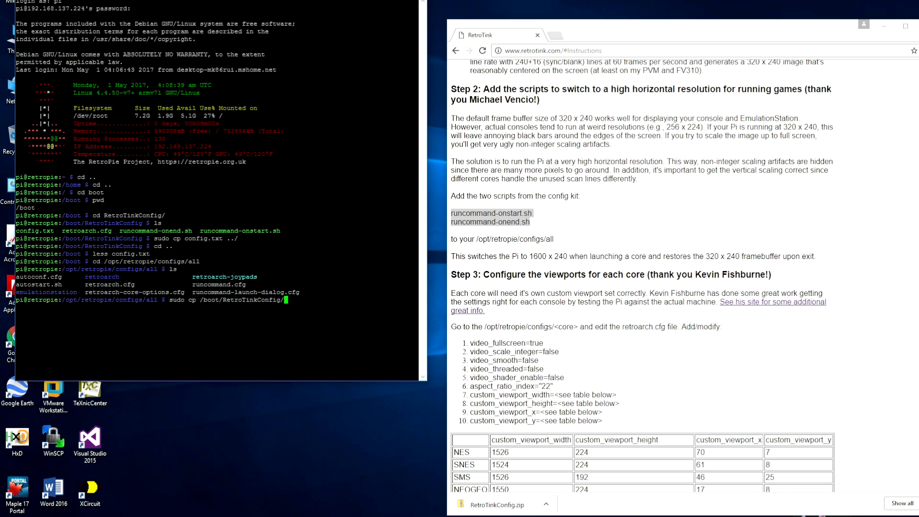
type("run")
key("Tab")
type("s")
key("Tab")
type(".")
key("Return")
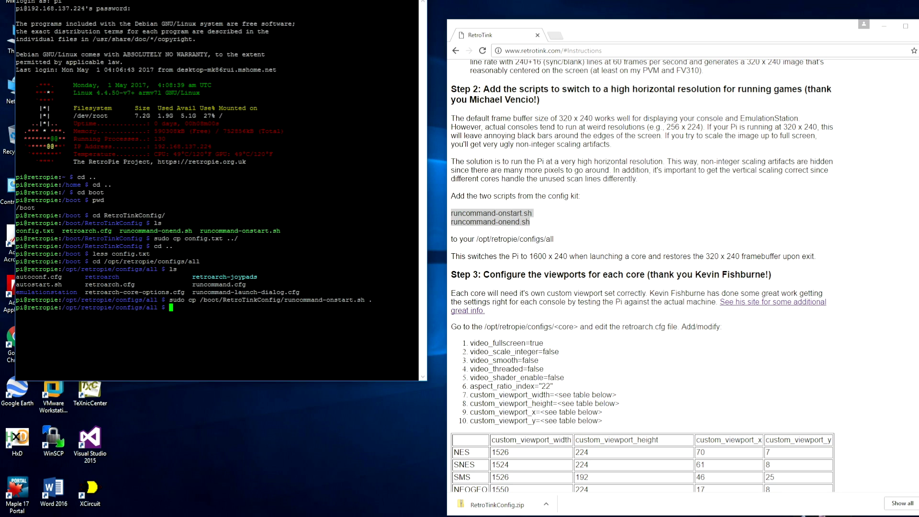
- Copy runcommand-onend.sh from /boot/RetroTinkConfig into the current directory by editing and rerunning the previous copy command
key("Up")
key("Left")
key("Left")
key("Left")
key("Left")
key("Left")
key("BackSpace")
key("BackSpace")
key("BackSpace")
key("BackSpace")
key("BackSpace")
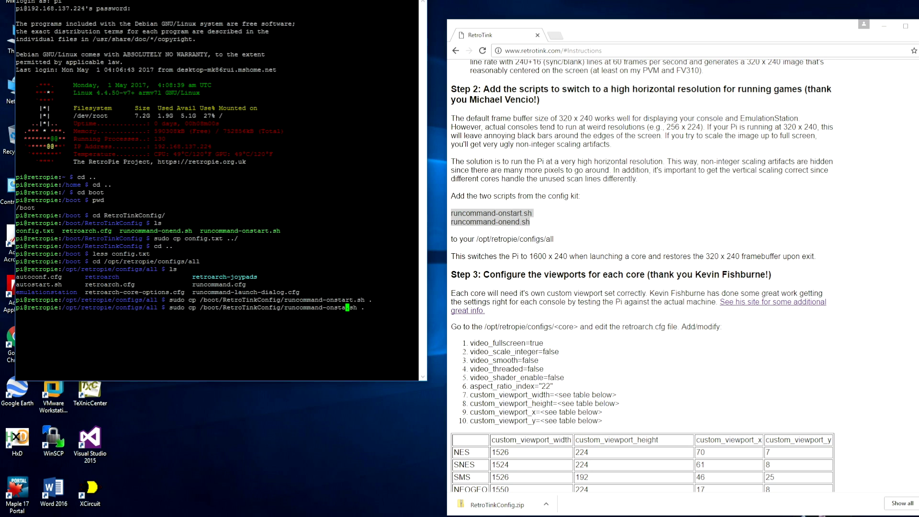
type("end")
key("Return")
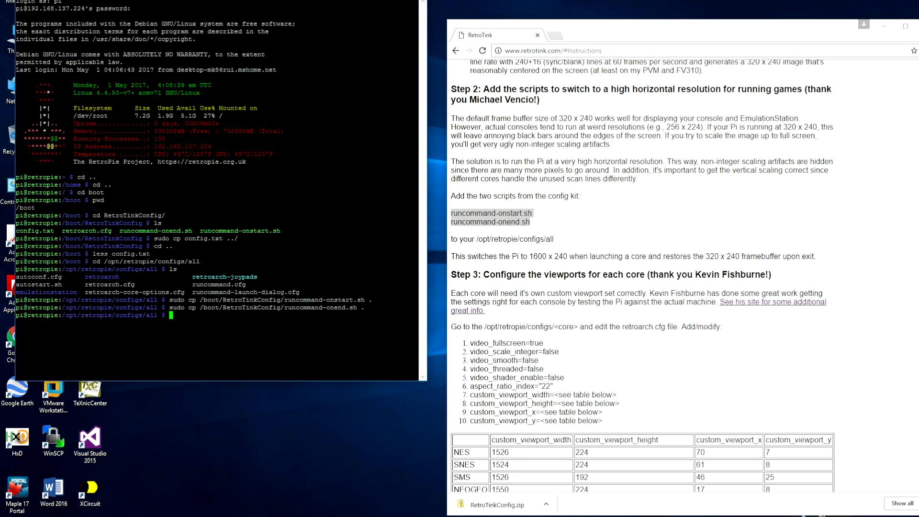
- View the copied runcommand-onstart.sh with less, check its timing and framebuffer commands, and close it
type("less run")
key("Tab")
type("-ons")
key("Tab")
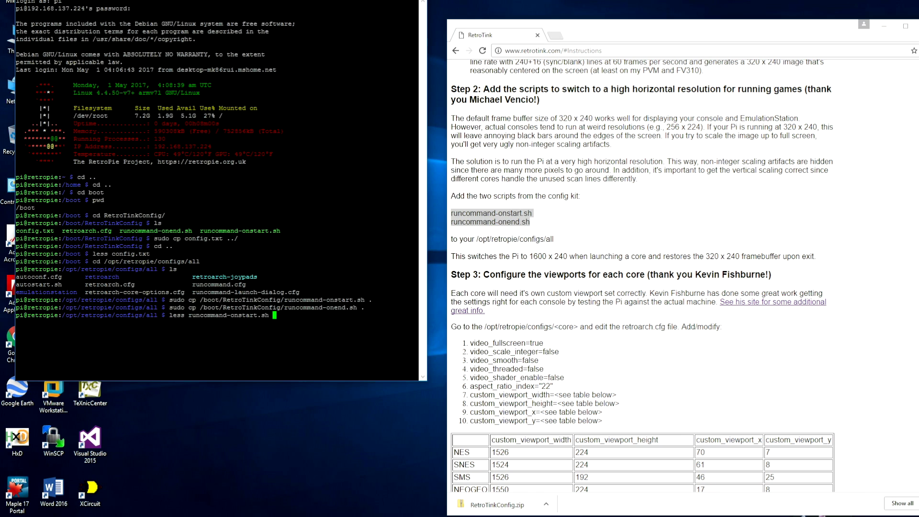
key("Return")
key("Return")
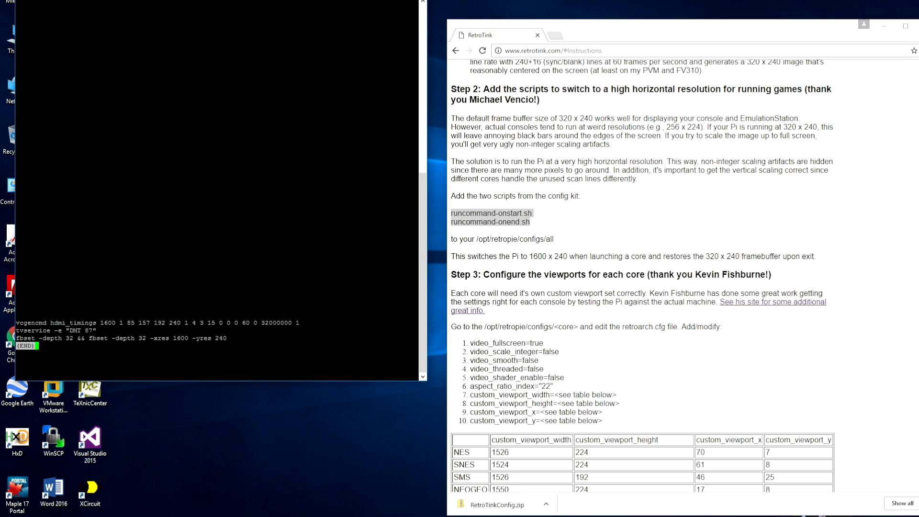
key("q")
- View the copied runcommand-onend.sh with less by editing the previous command
key("Up")
key("Left")
key("Left")
key("Left")
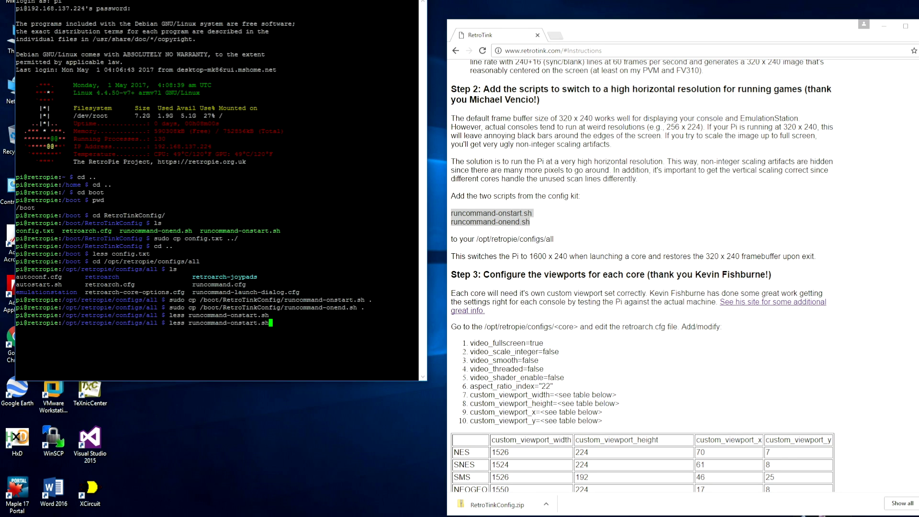
key("BackSpace")
key("BackSpace")
key("BackSpace")
key("BackSpace")
type("end")
key("Return")
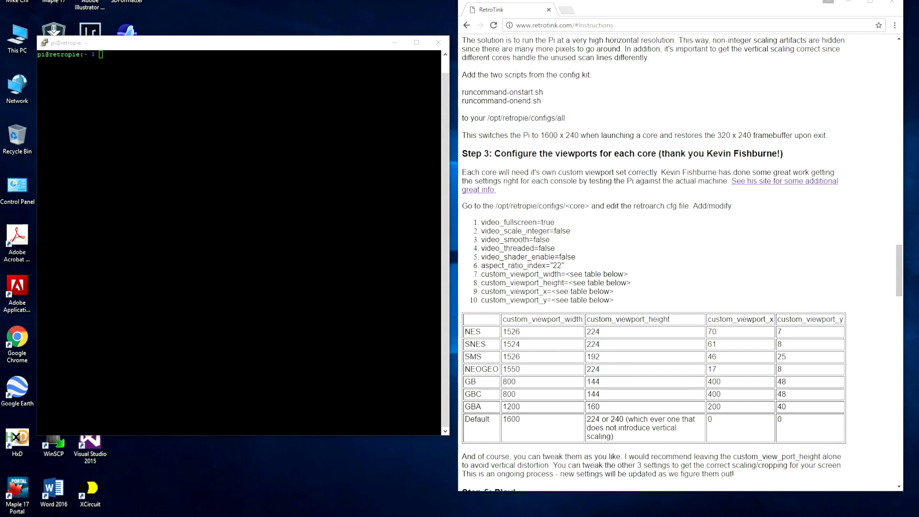
- Review Step 3 of the RetroTINK instructions, including the retroarch.cfg settings and the per-core viewport table
scroll(654, 262, "down", 1)
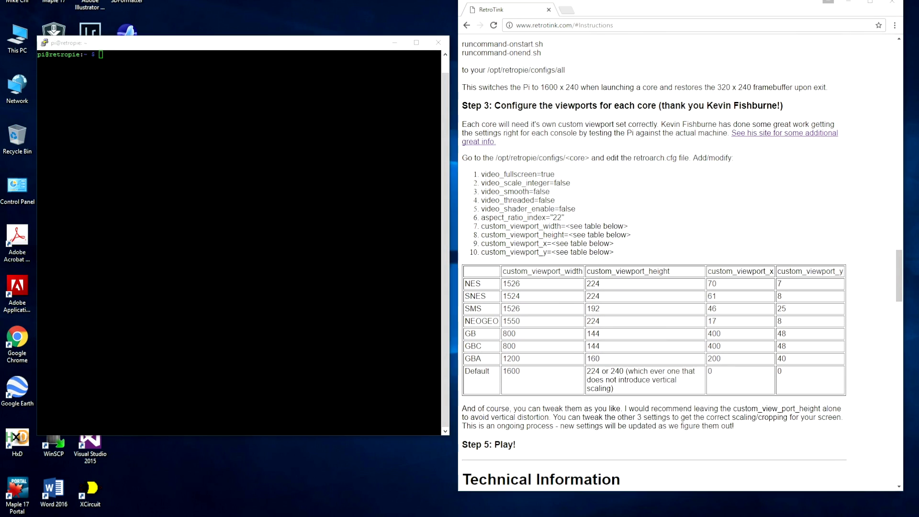
scroll(655, 266, "down", 1)
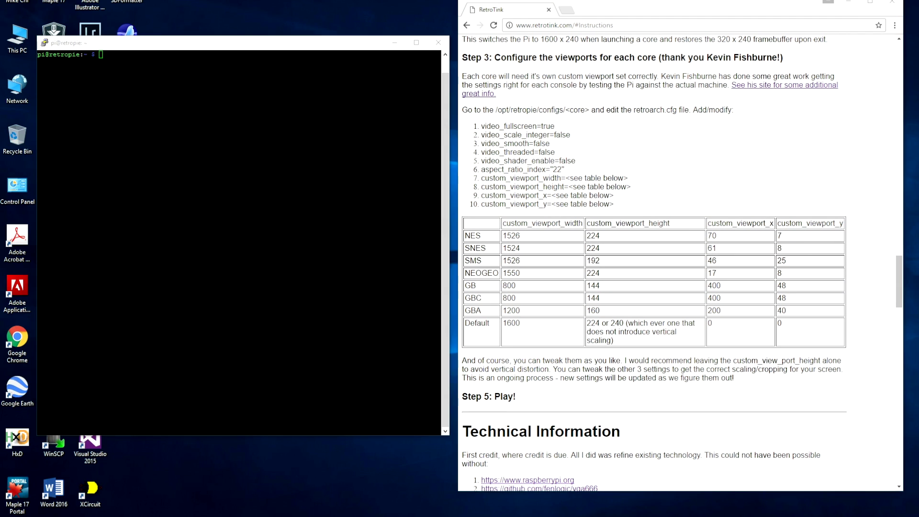
left_click_drag(461, 58, 783, 58)
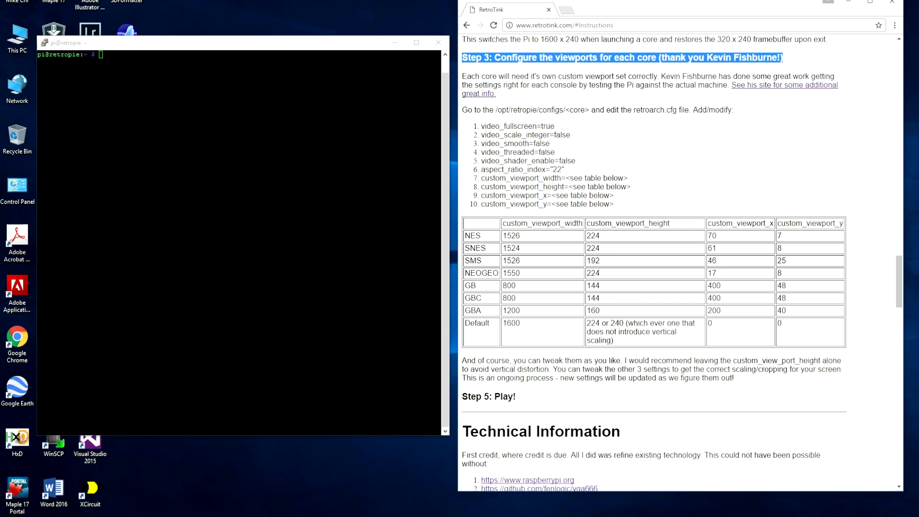
key("alt+Tab")
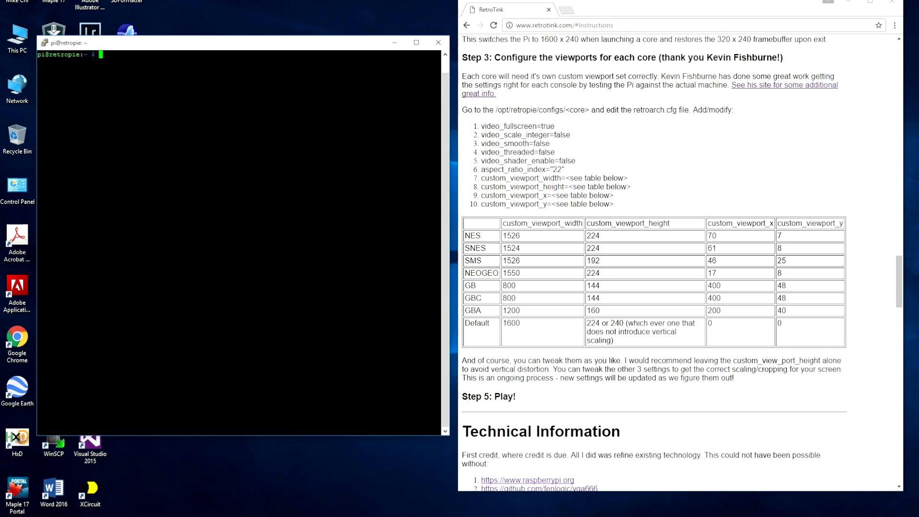
left_click_drag(697, 341, 462, 58)
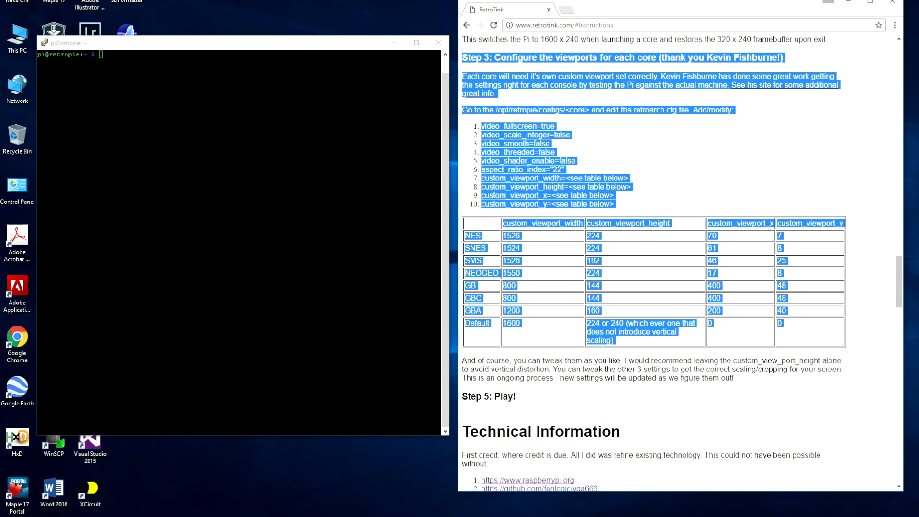
left_click(672, 223)
key("alt+Tab")
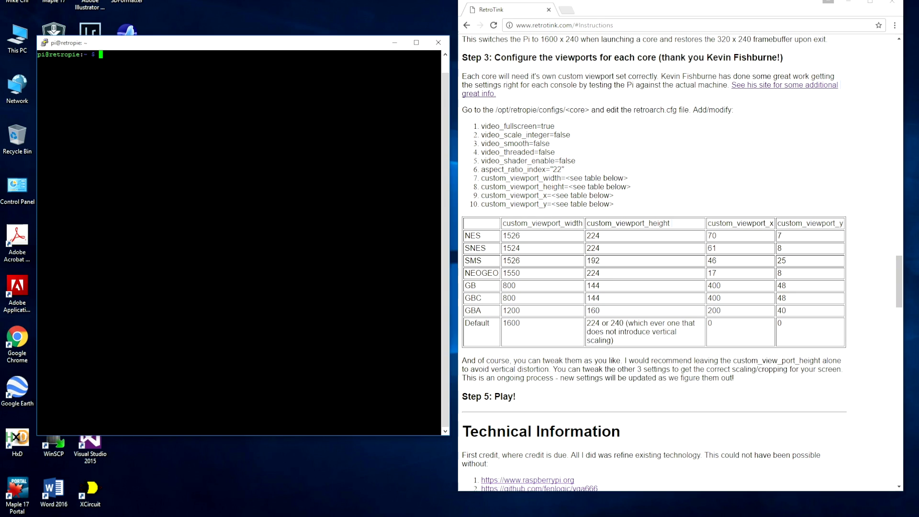
- Change into the /opt/retropie/configs directory in the terminal
type("cd /opt")
key("Return")
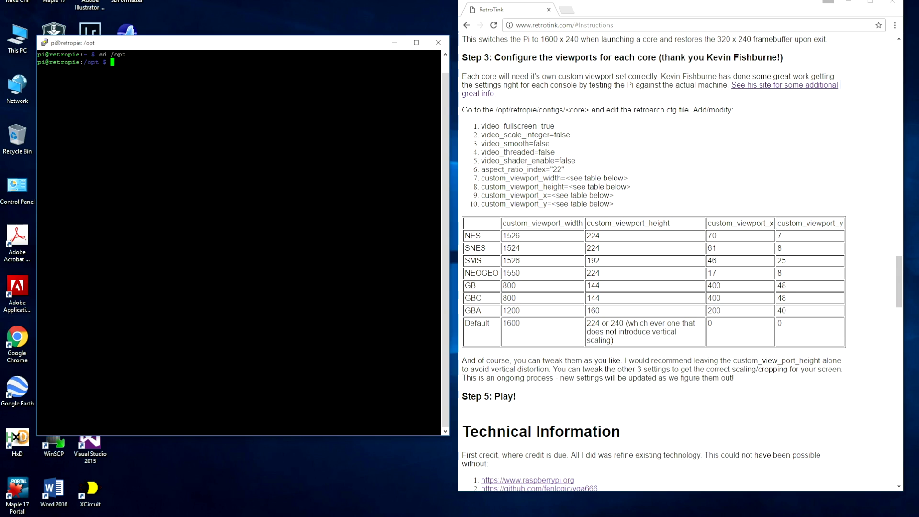
type("cd re")
key("Tab")
key("Return")
type("cd ")
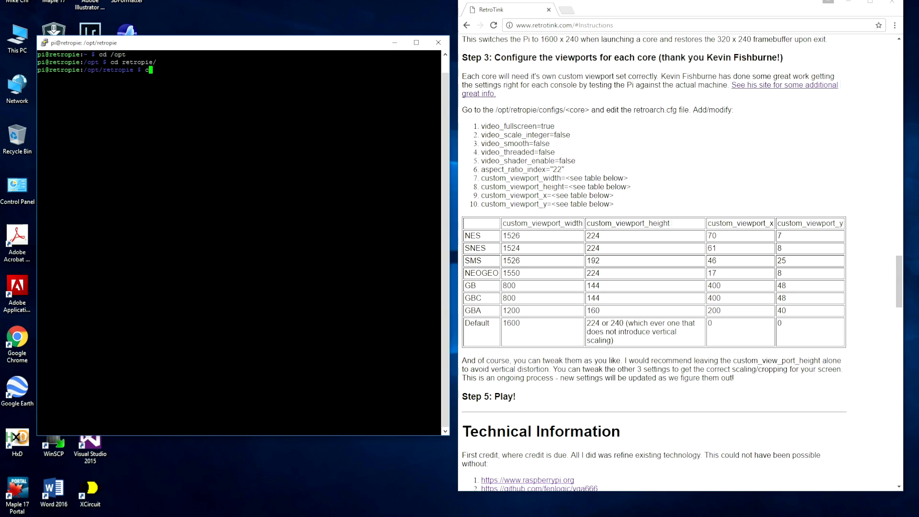
type("con")
key("Tab")
key("Return")
- Change into the nes core's directory and list its files
type("cd nes")
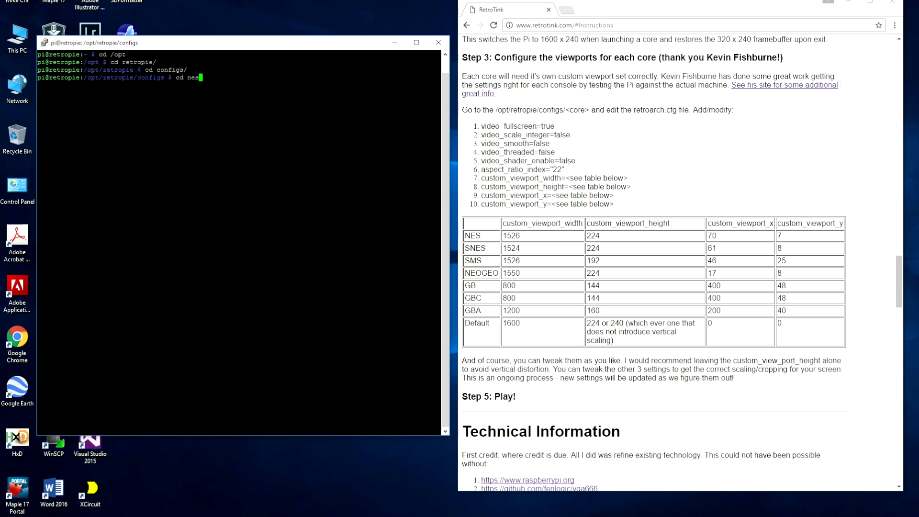
key("Return")
type("ls")
key("Return")
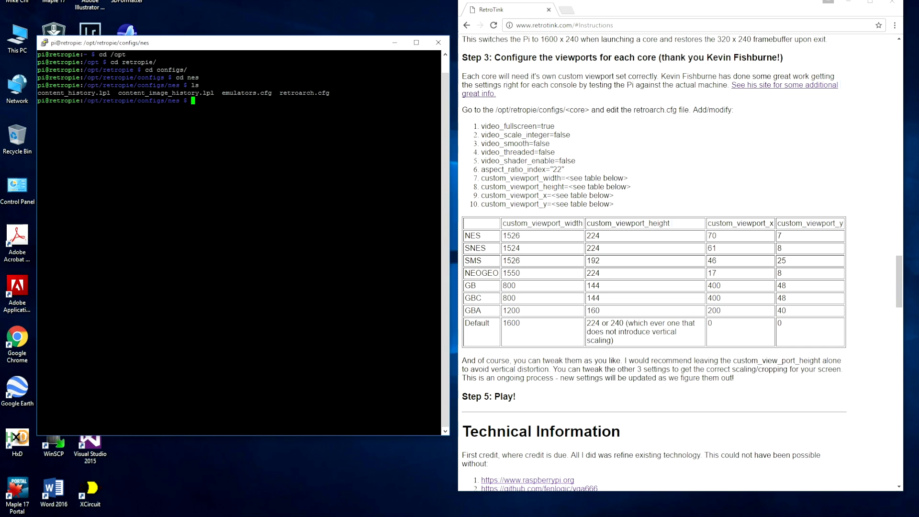
- Open the NES retroarch.cfg in nano with sudo and place the cursor on the blank line above the #include line
type("sudo nano retroarch.cfg")
key("Return")
key("Down")
key("Down")
key("Down")
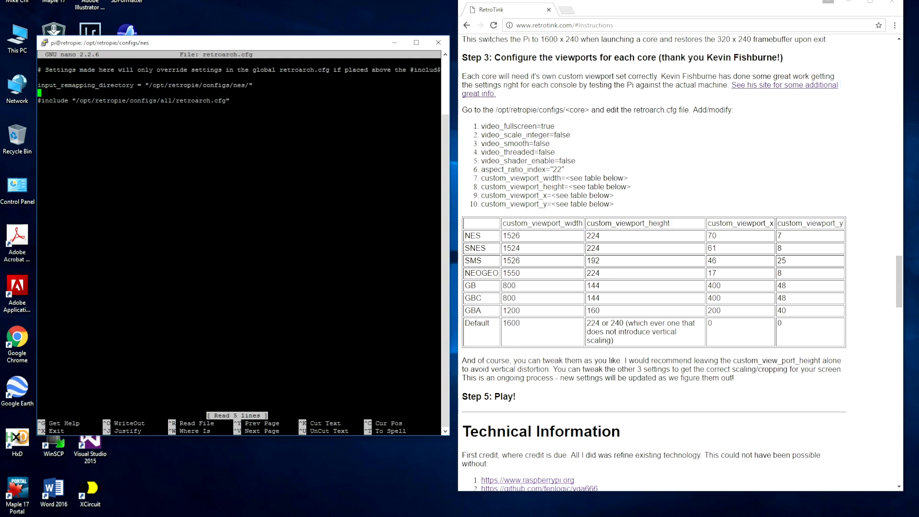
- Add the line "video_fullscreen = true" above the #include line and highlight the ten settings listed in Step 3 of the instructions
key("Return")
key("Return")
key("Up")
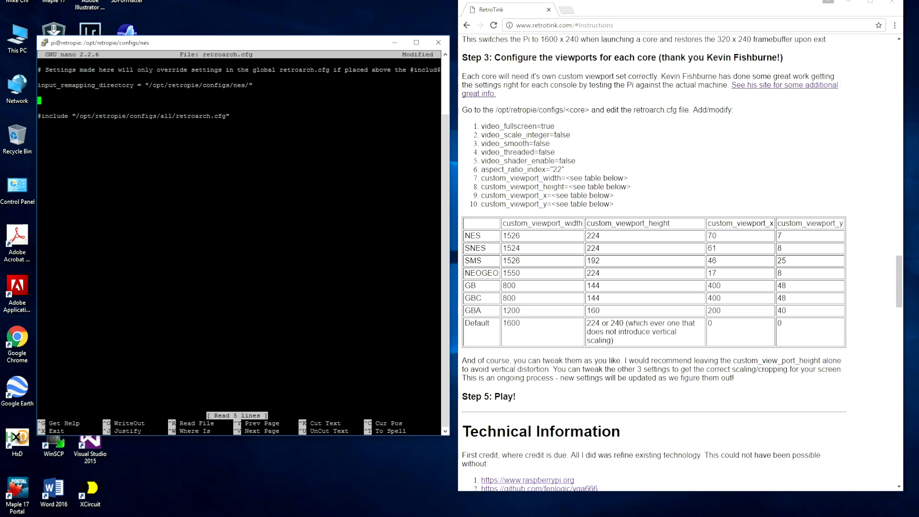
type("video_fullscreen = true")
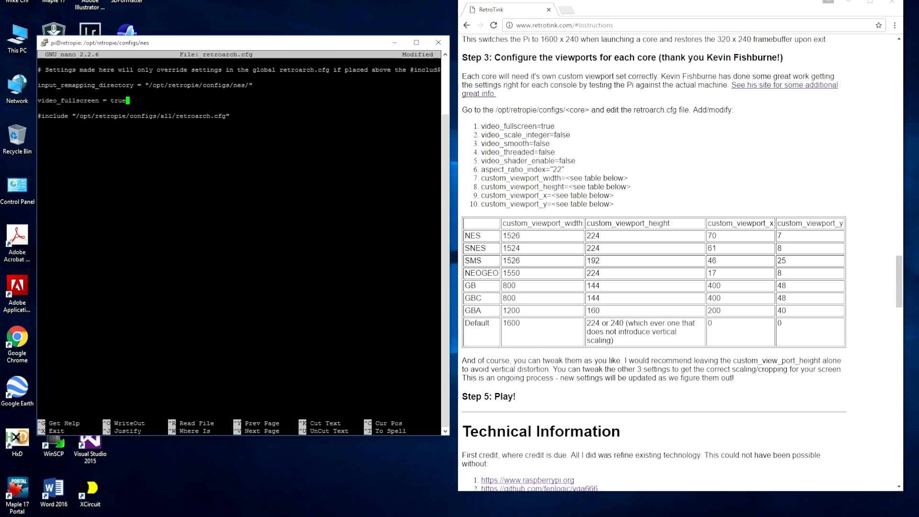
left_click_drag(482, 126, 614, 204)
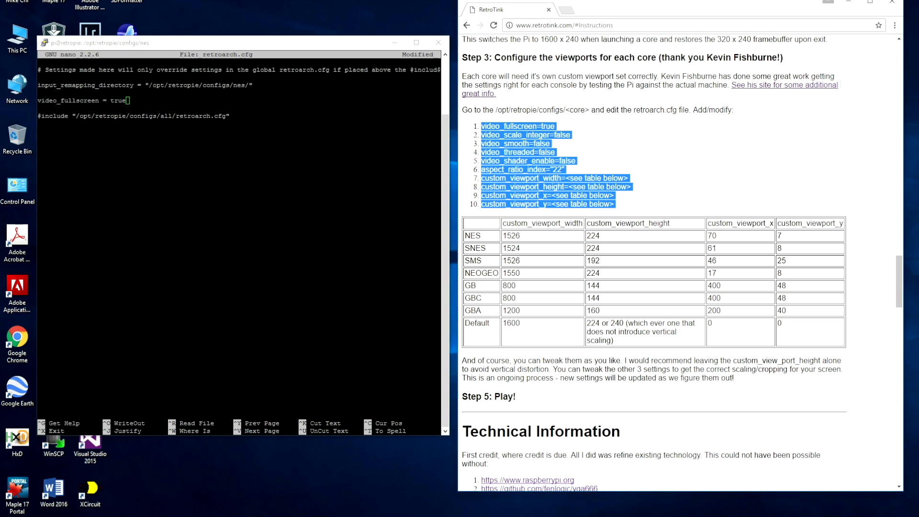
- Add the line "video_scale_integer = false" below the video_fullscreen line in retroarch.cfg
key("alt+Tab")
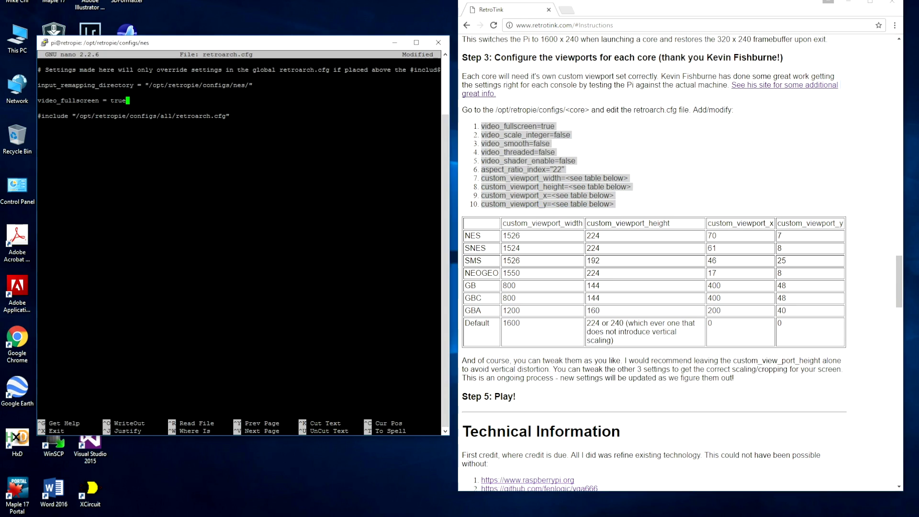
key("Return")
type("vide")
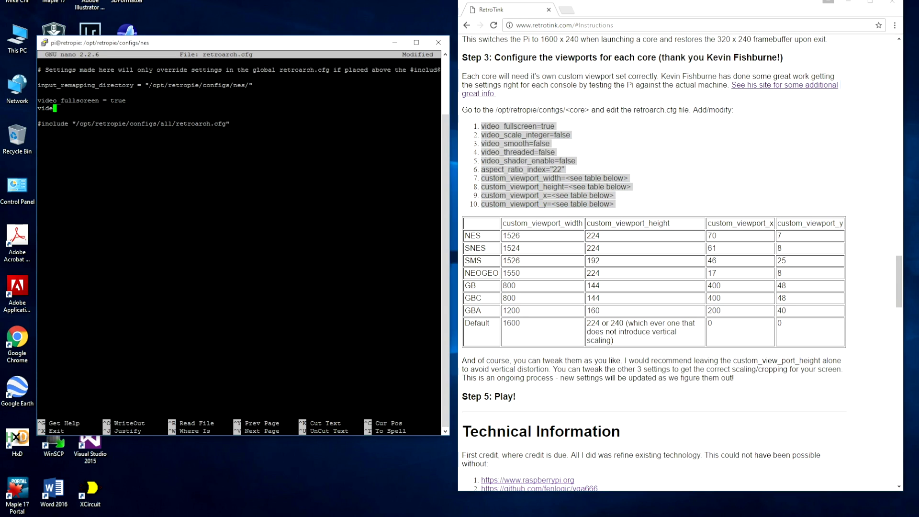
type("o_scale_integer = false")
key("alt+Tab")
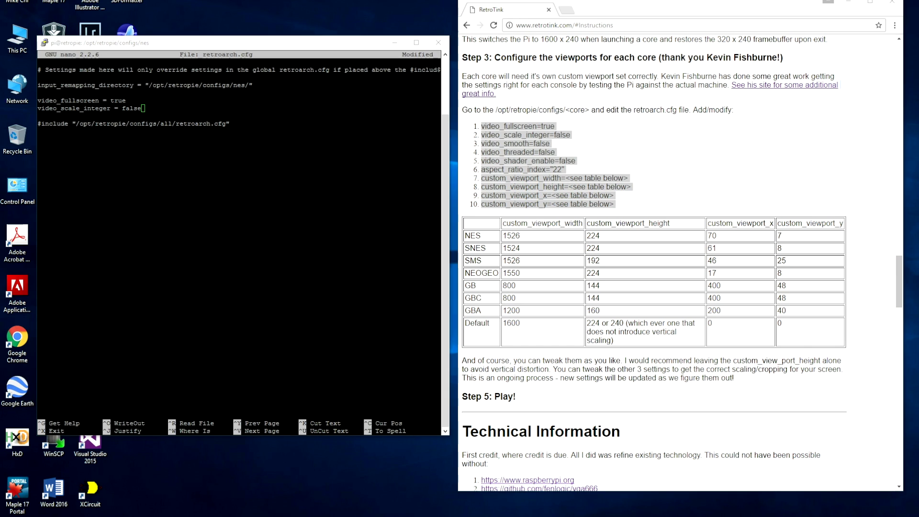
- Enclose the values true and false of video_fullscreen and video_scale_integer in double quotes
key("alt+Tab")
key("Up")
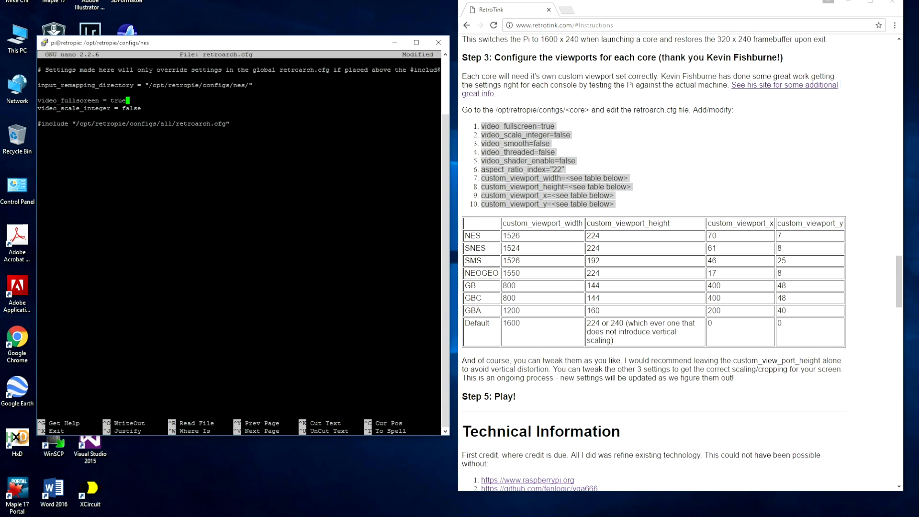
type("\"")
key("Left")
key("Left")
key("Left")
key("Left")
key("Left")
type("\"")
key("Down")
key("Right")
key("Right")
type("\"")
key("Right")
key("Right")
key("Right")
key("Right")
key("Right")
type("\"\"")
- Add the lines video_smooth = "false" and video_threaded = "false" below video_scale_integer, separated by a blank line
key("Return")
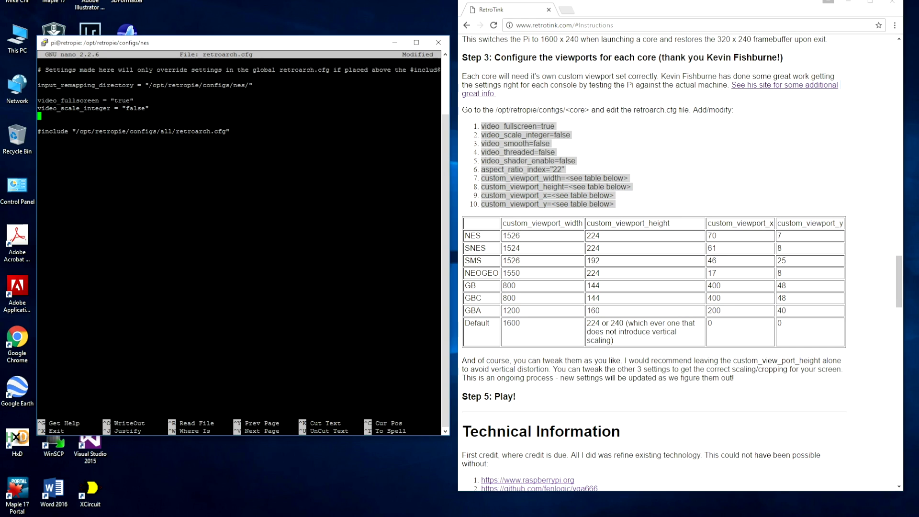
type("video_smooth = \"false\"")
key("Return")
key("Return")
type("video")
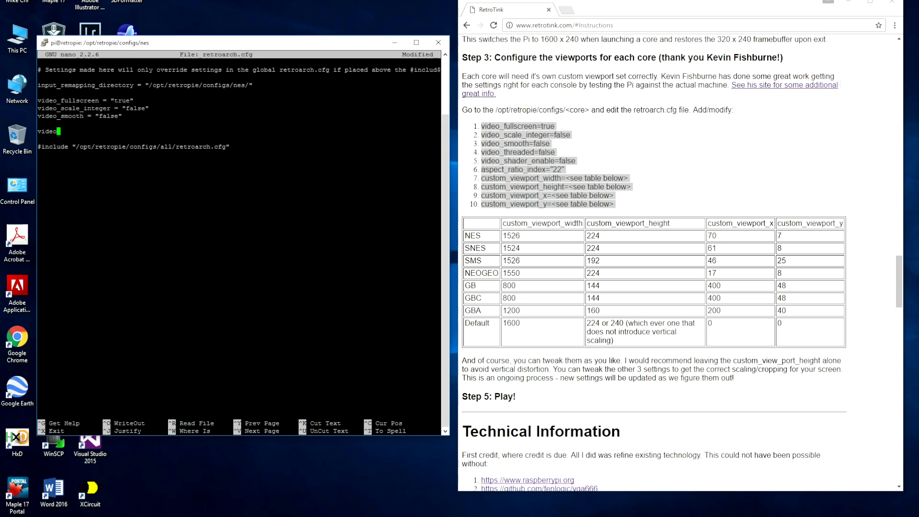
type("_threaded")
type("=")
key("Return")
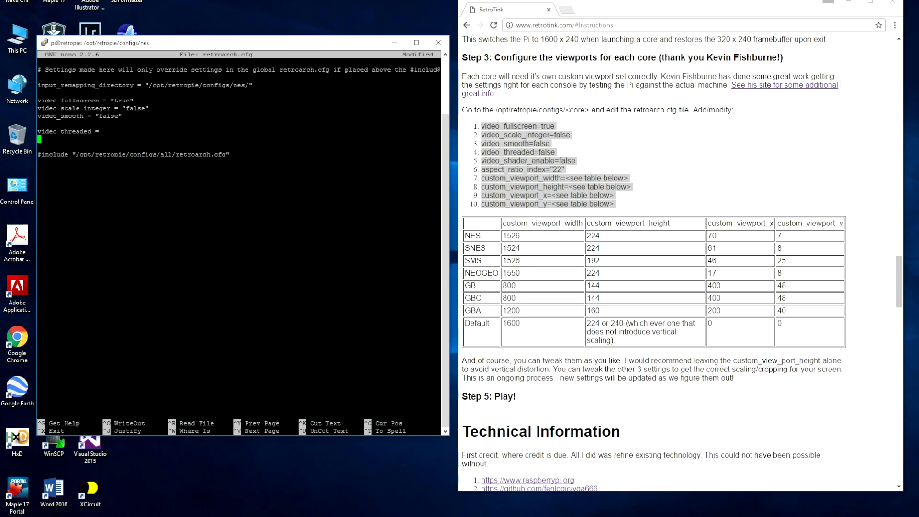
key("BackSpace")
type("\"false\"")
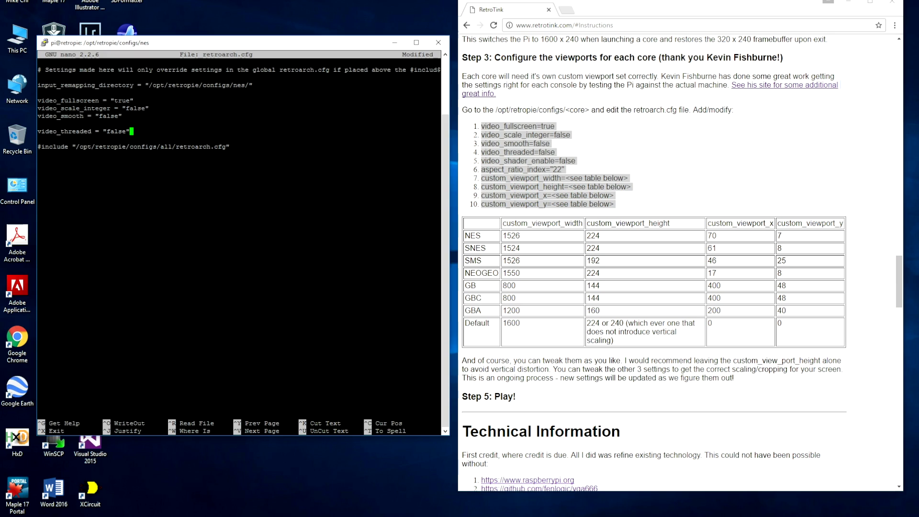
- Add the lines video_shader_enable = "false" and aspect_ratio_index = "22", each preceded by a blank line
key("Return")
key("Return")
type("video_")
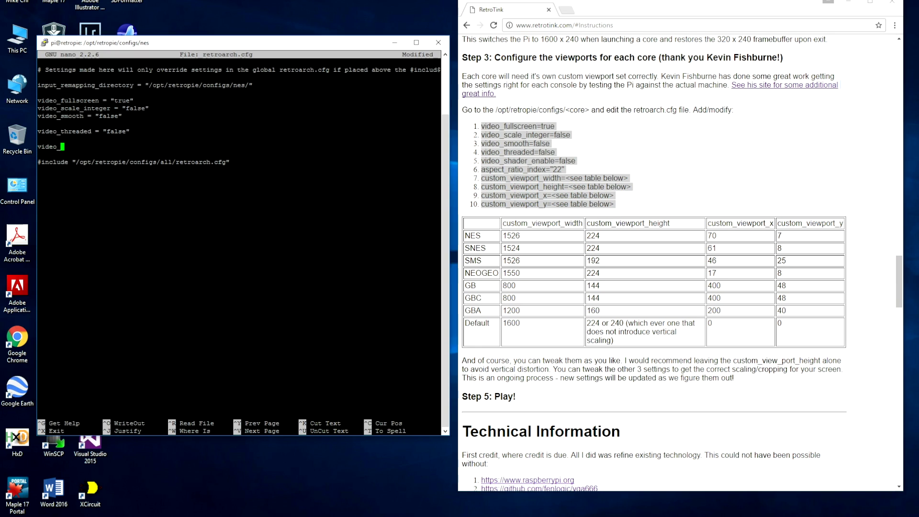
type("shader_enable = \"false\"")
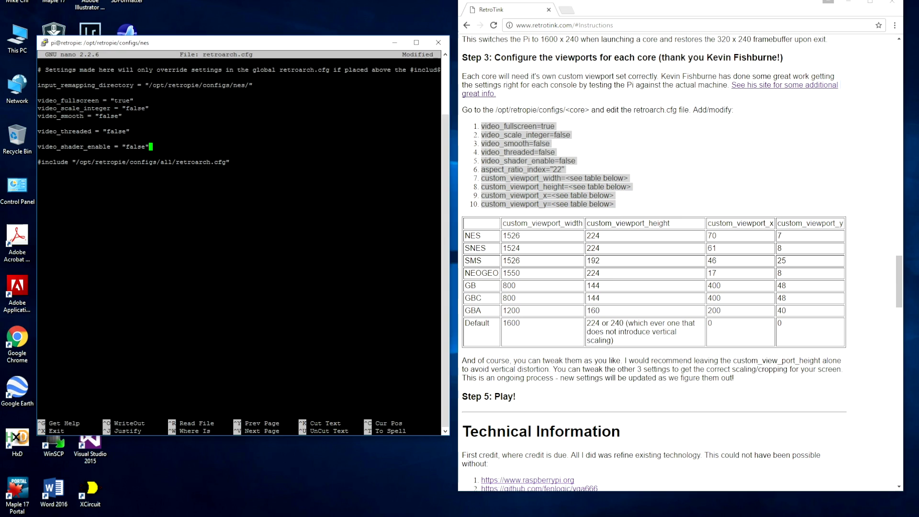
key("Return")
key("Return")
type("aspec")
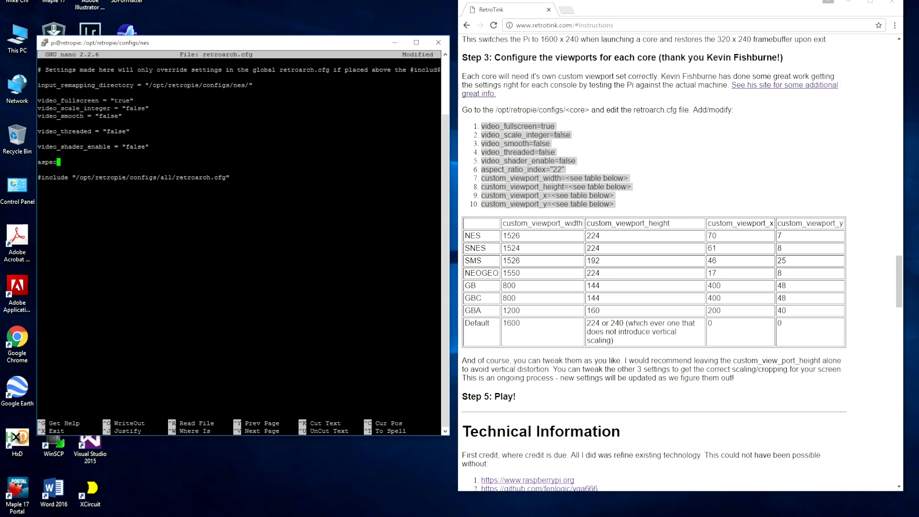
type("t_ratio_index = \"22\"")
key("Return")
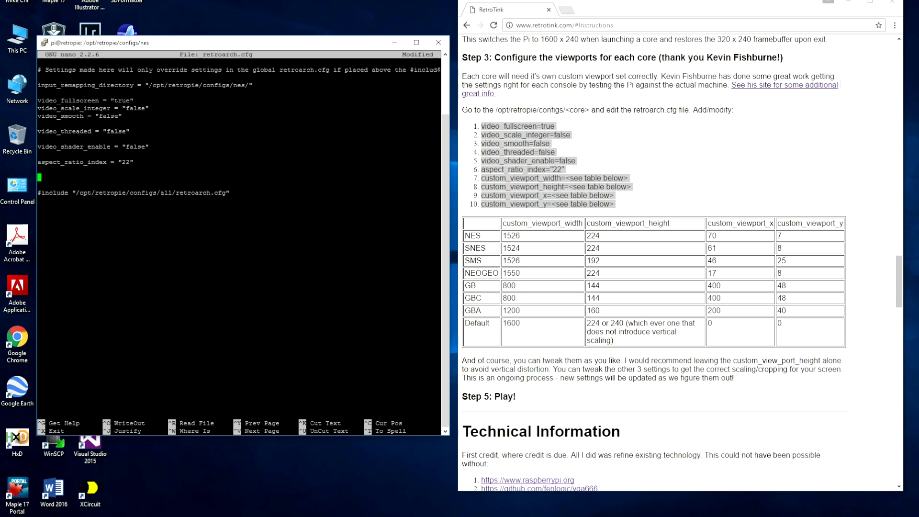
- Highlight the four custom_viewport settings in the web instructions and the NES row of the viewport table
left_click(719, 143)
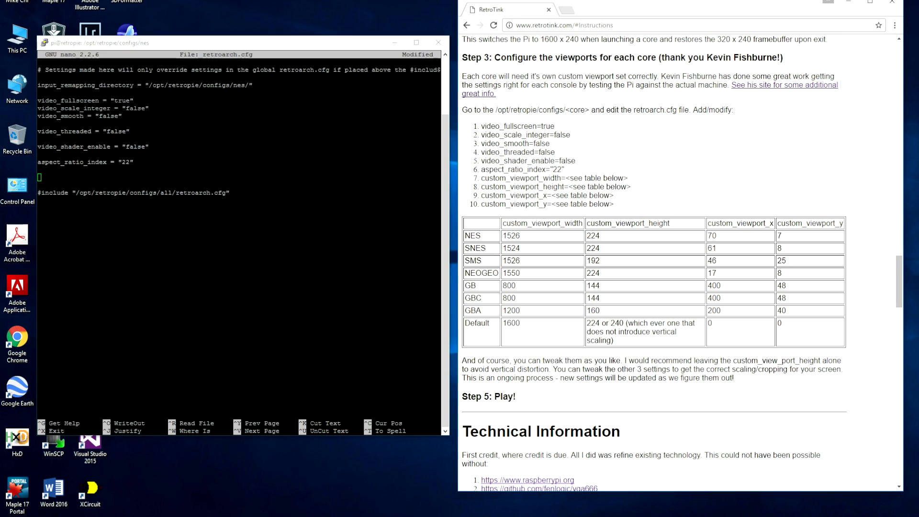
left_click_drag(615, 205, 480, 179)
left_click_drag(503, 235, 783, 235)
key("alt+Tab")
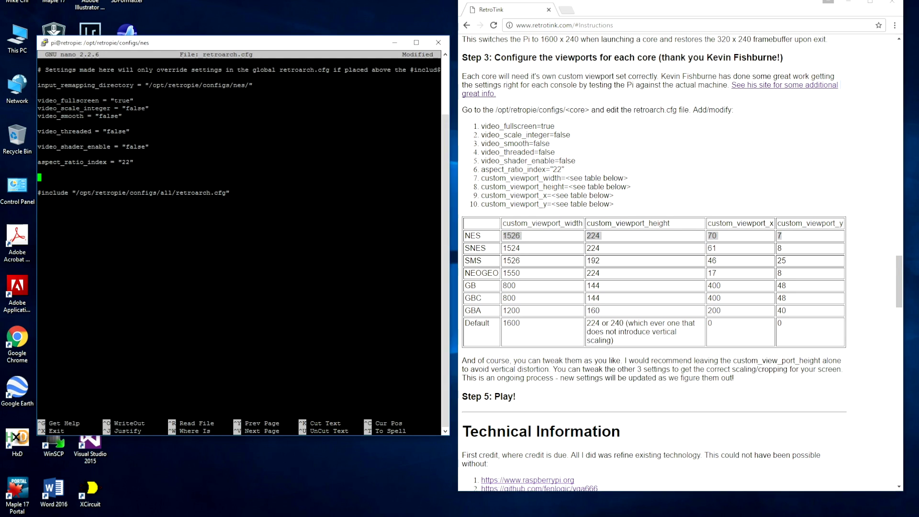
left_click_drag(464, 235, 782, 235)
key("alt+Tab")
- Add the lines custom_viewport_width = "1526" and custom_viewport_height = "224" above the #include line in retroarch.cfg
type("custom_vi")
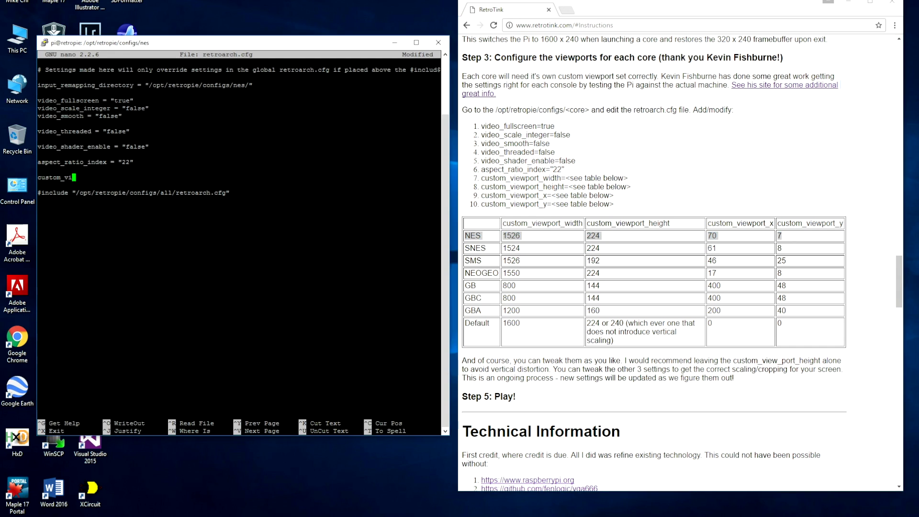
type("ewport_width = \"1526\"")
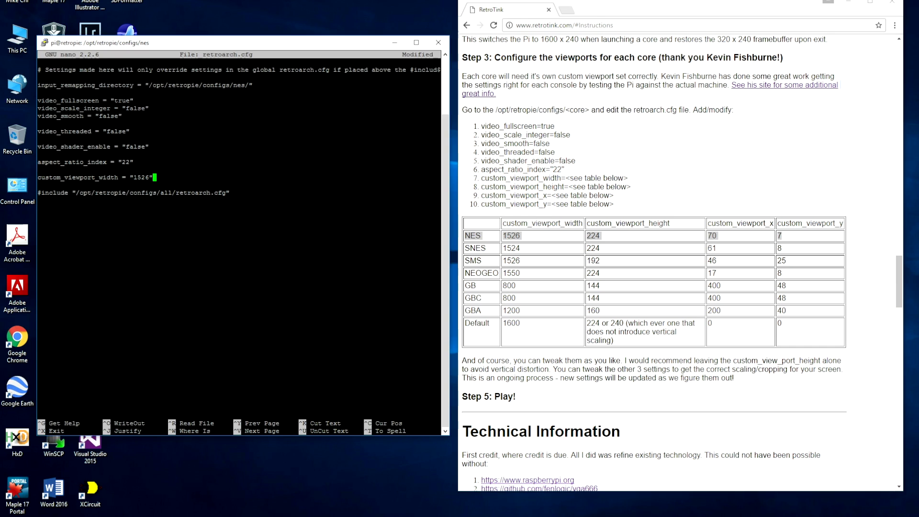
key("Return")
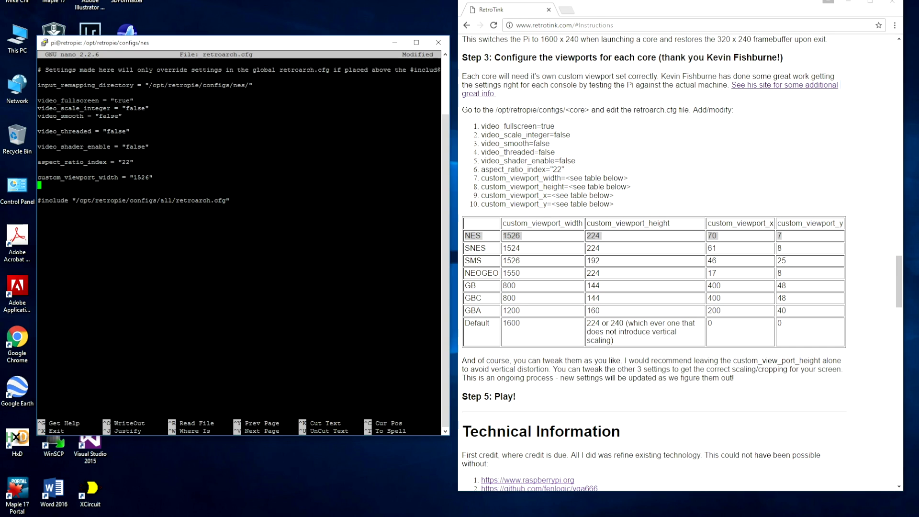
type("custom_viewport_height = \"224\"")
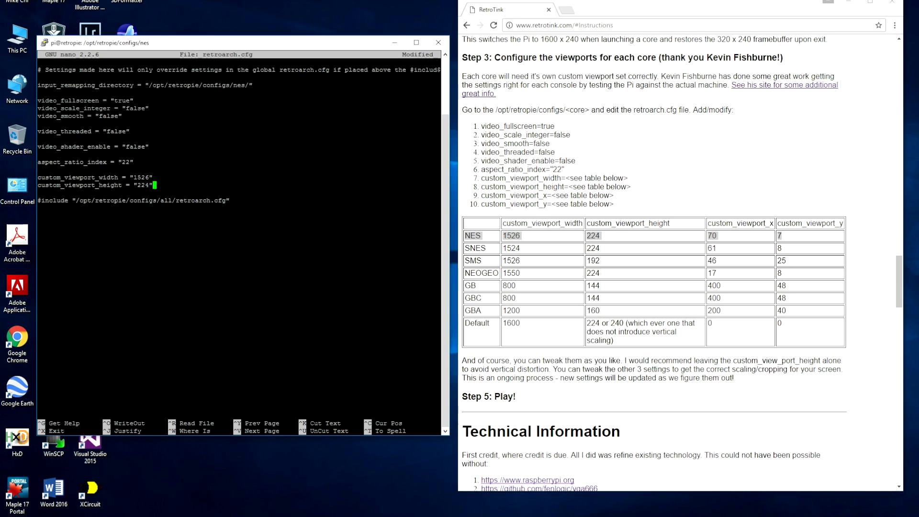
- Add the lines custom_viewport_x = "70" and custom_viewport_y = "7" below the viewport height
key("Return")
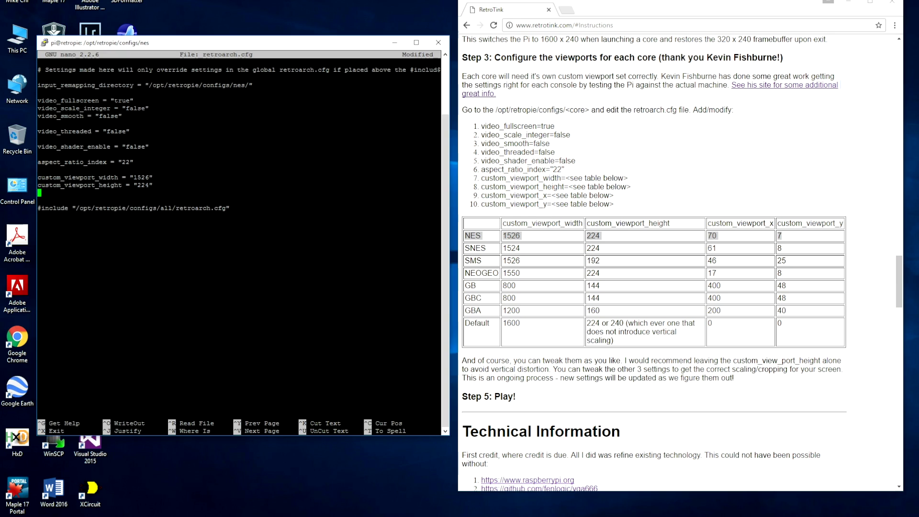
type("custom_viewport")
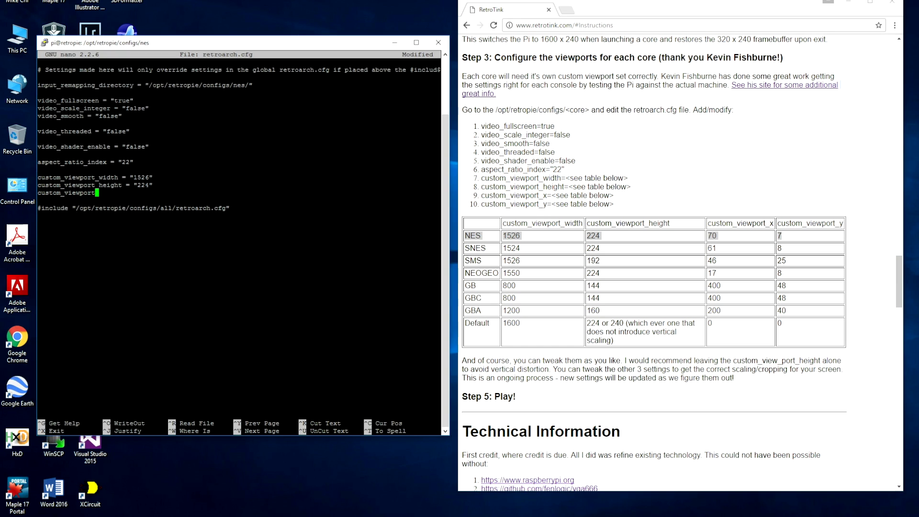
type("_x = \"")
type("70\"")
key("Return")
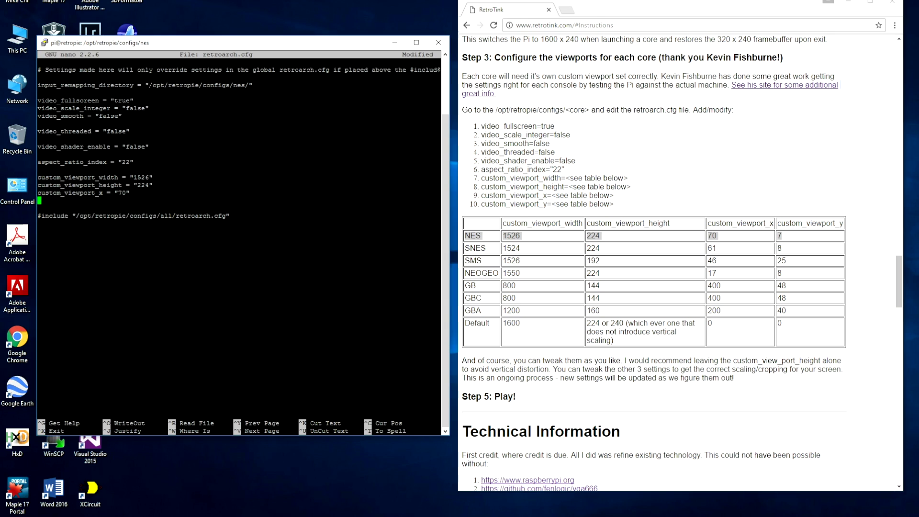
type("custom_viewport_y = \"")
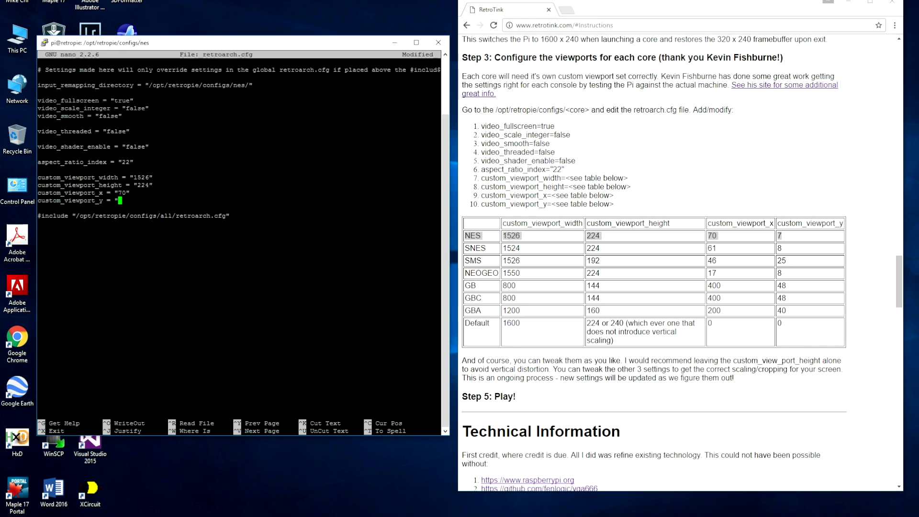
type("7\"")
- Save the modified retroarch.cfg under the same name and exit nano
key("ctrl+x")
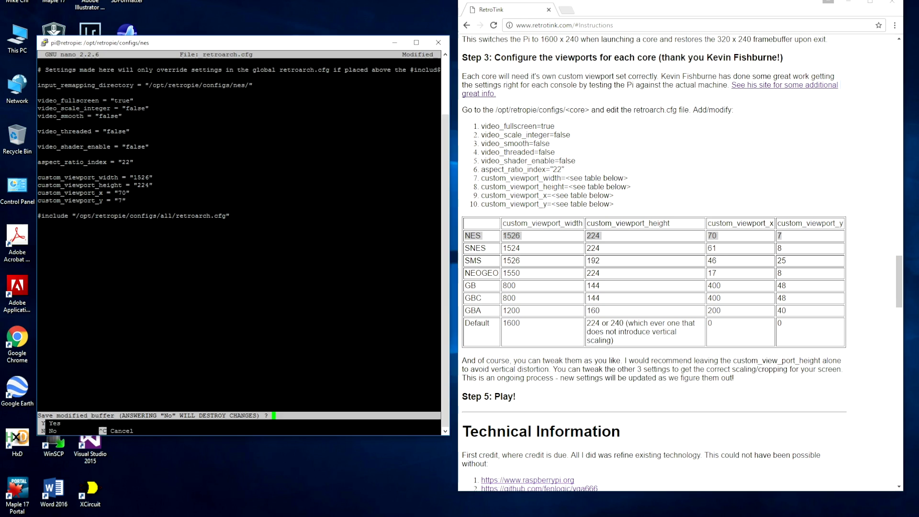
key("y")
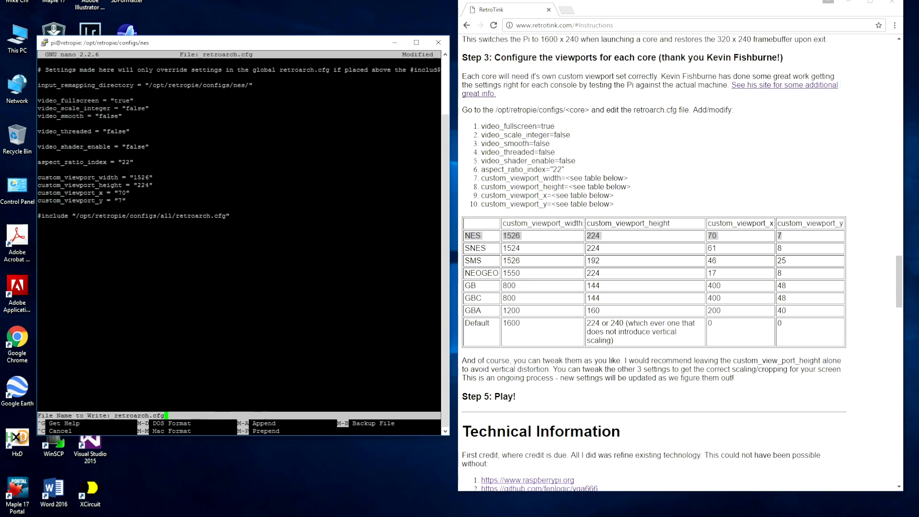
key("Return")
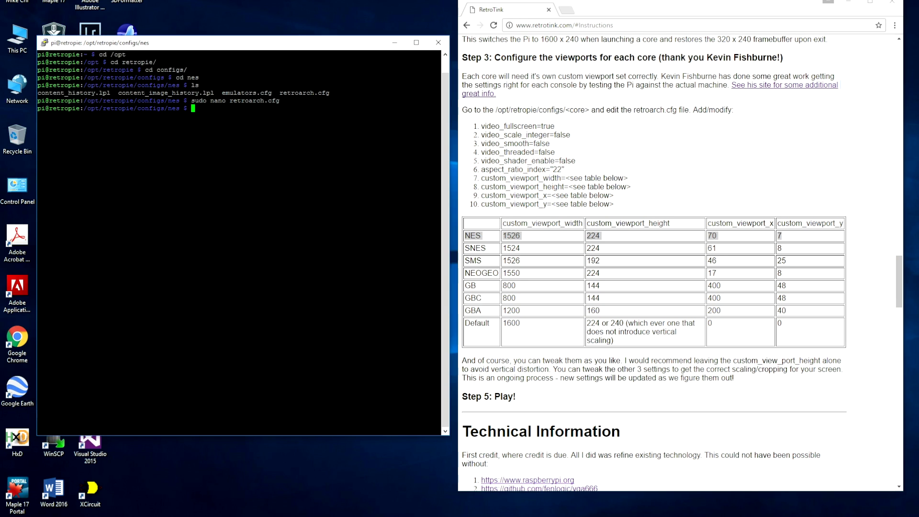
- Reboot the Raspberry Pi from the terminal with "sudo reboot now"
key("Return")
type("sudo ")
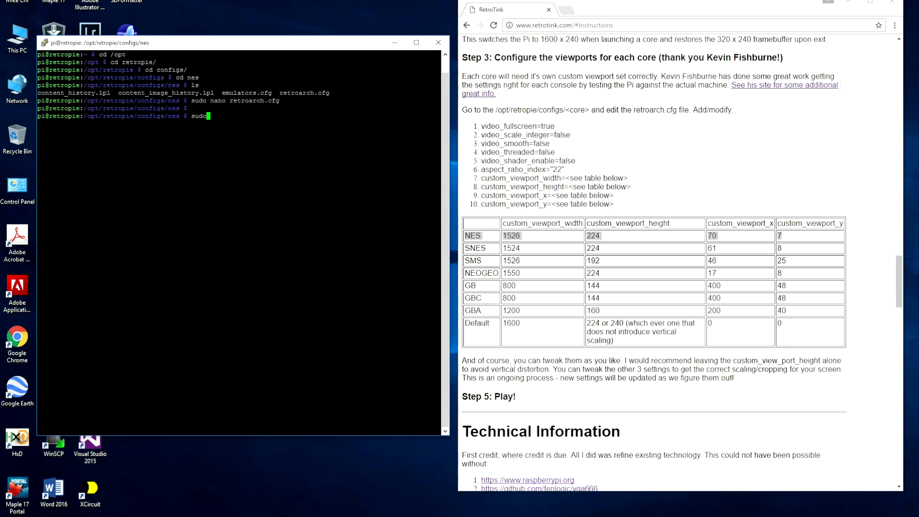
type("reboot now")
left_click(806, 511)
right_click(807, 511)
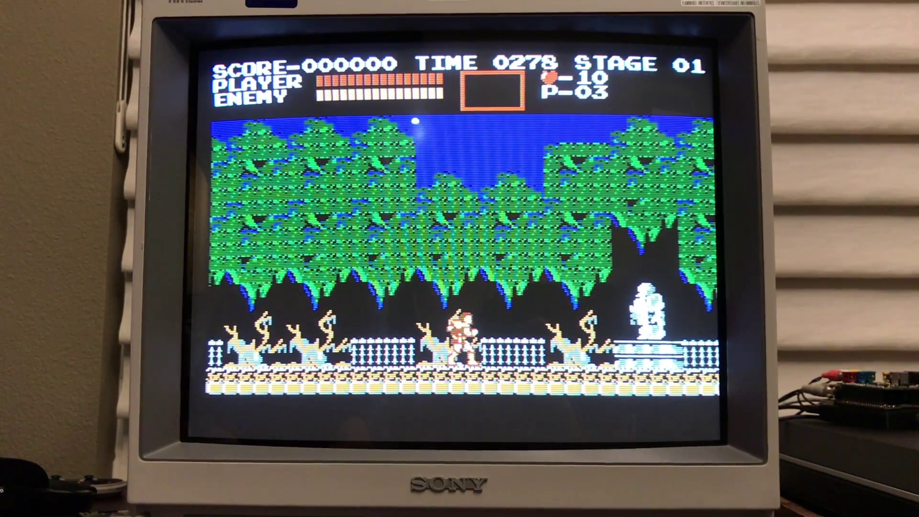
- In RetroArch over the running NES game, set Custom Aspect Ratio X Pos. to 27 and return to the main menu
key("F1")
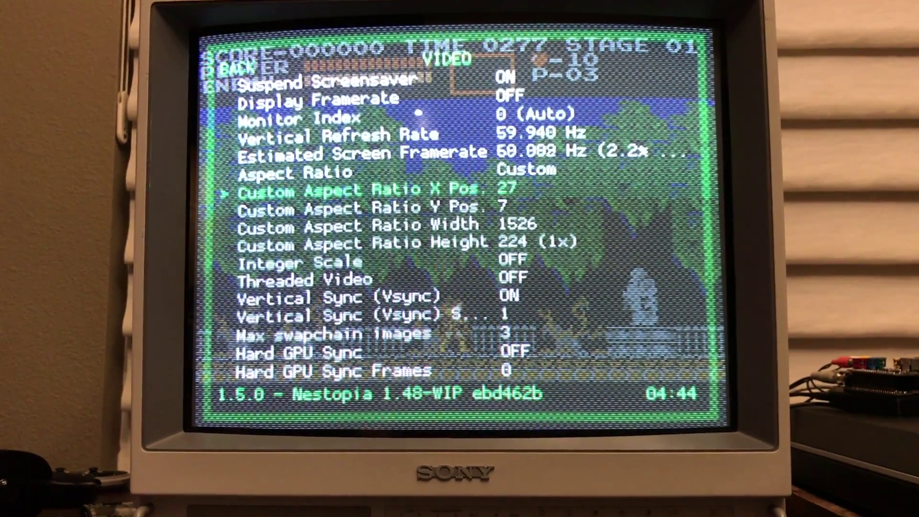
key("BackSpace")
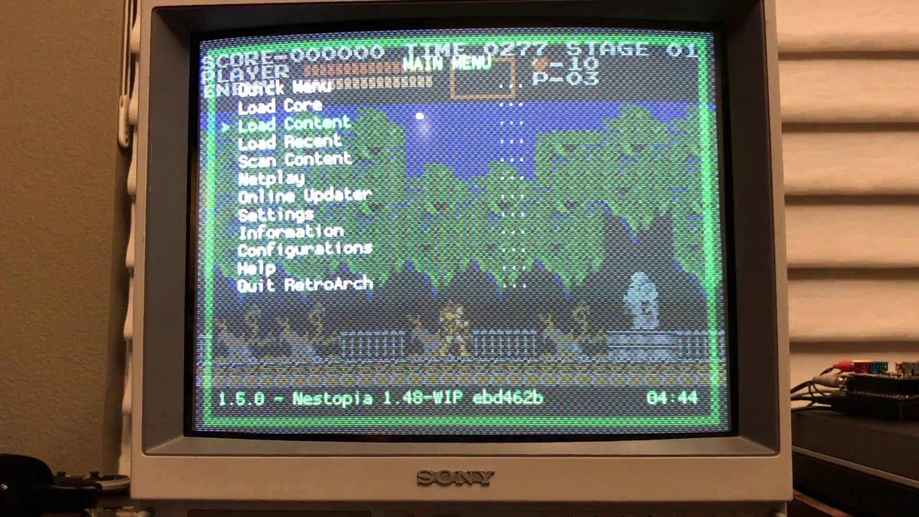
key("Return")
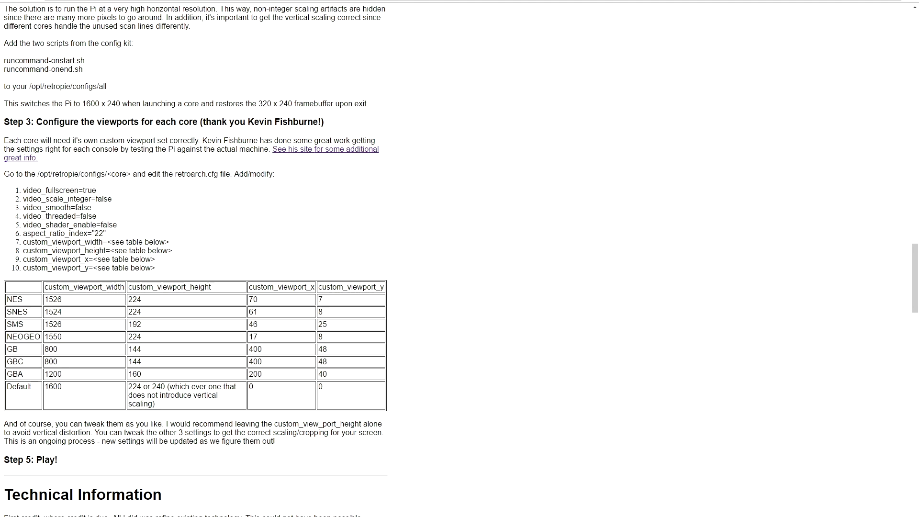
- On the RetroTINK instructions page, highlight the /opt/retropie/configs/<core> path and the ten retroarch.cfg settings of Step 3
left_click_drag(35, 173, 130, 174)
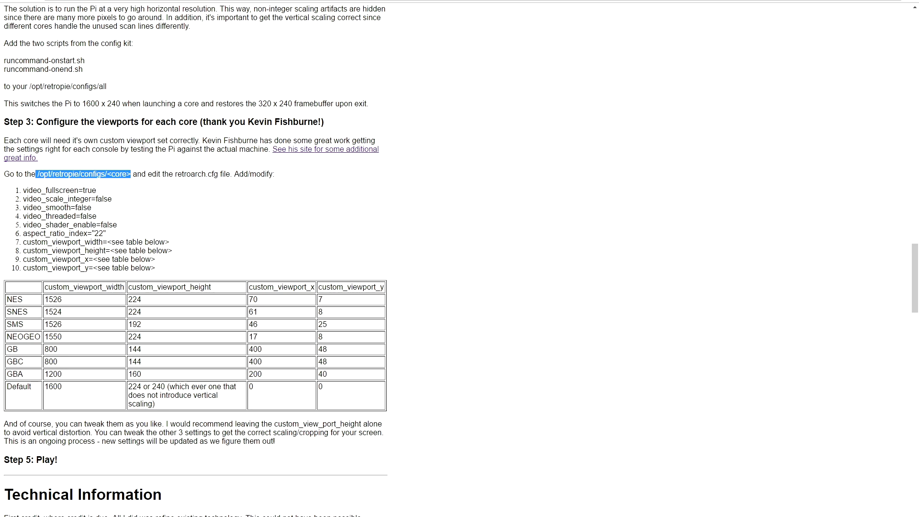
left_click_drag(23, 190, 156, 267)
left_click(155, 268)
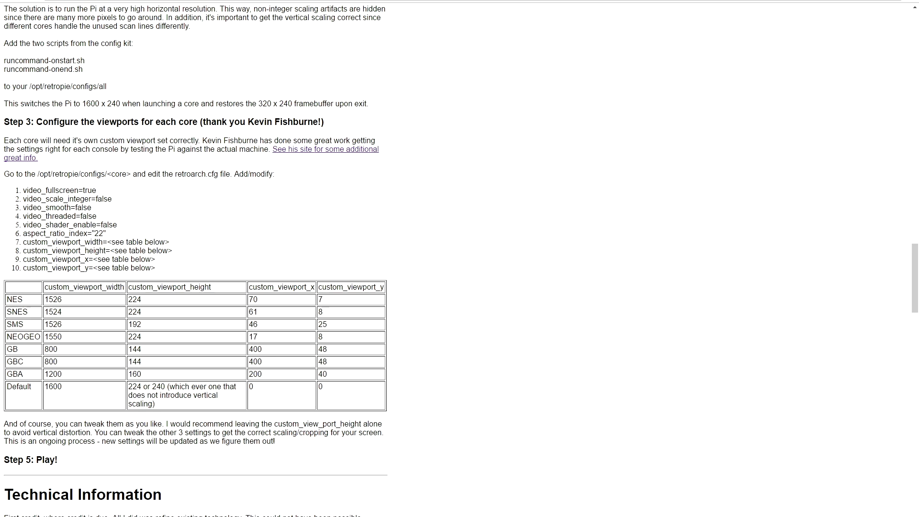
- Examine the Default row of the viewport table, highlighting its width value and the two height options
double_click(54, 387)
left_click(53, 387)
double_click(134, 386)
double_click(159, 387)
left_click(160, 387)
double_click(135, 387)
double_click(159, 386)
left_click(159, 387)
- Look back at the dtoverlay=dpi24 line of Step 1 and return to the Step 3 viewport table
scroll(195, 258, "up", 7)
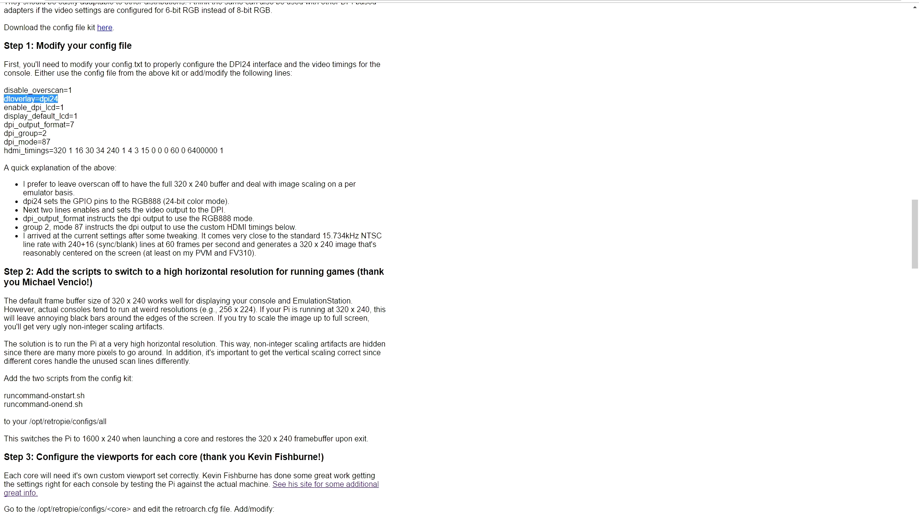
scroll(460, 259, "down", 2)
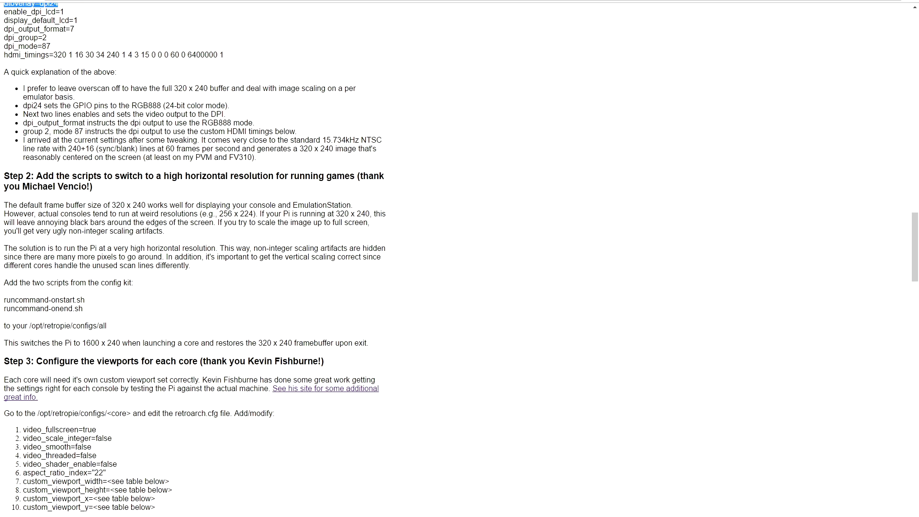
scroll(460, 259, "down", 5)
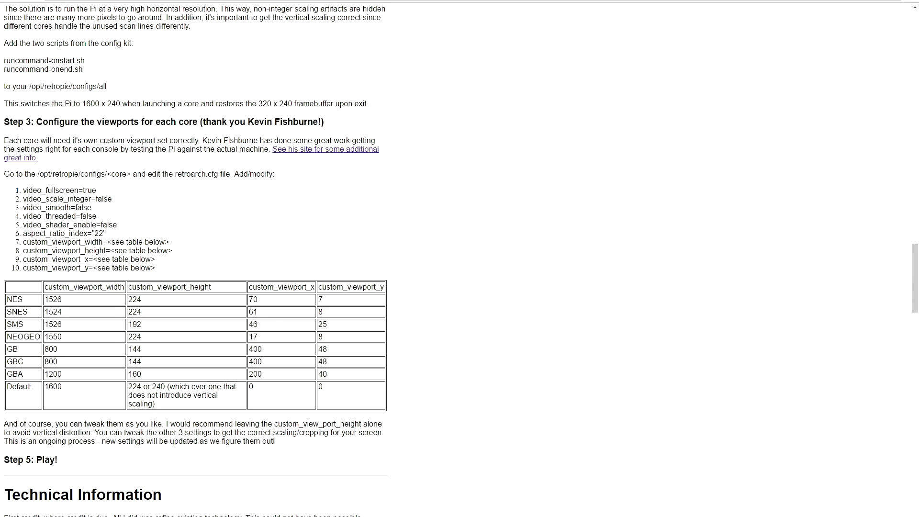